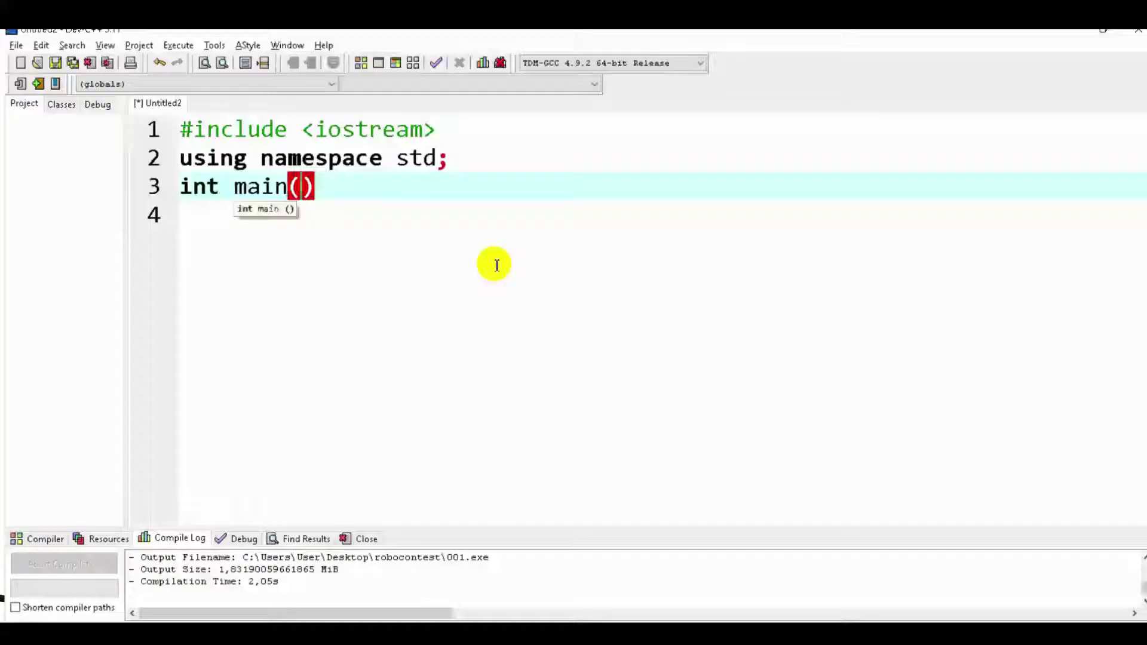
text({)
Open int main()'s body in Dev-C++ with an auto-closed brace and an indented empty line
key(Return)
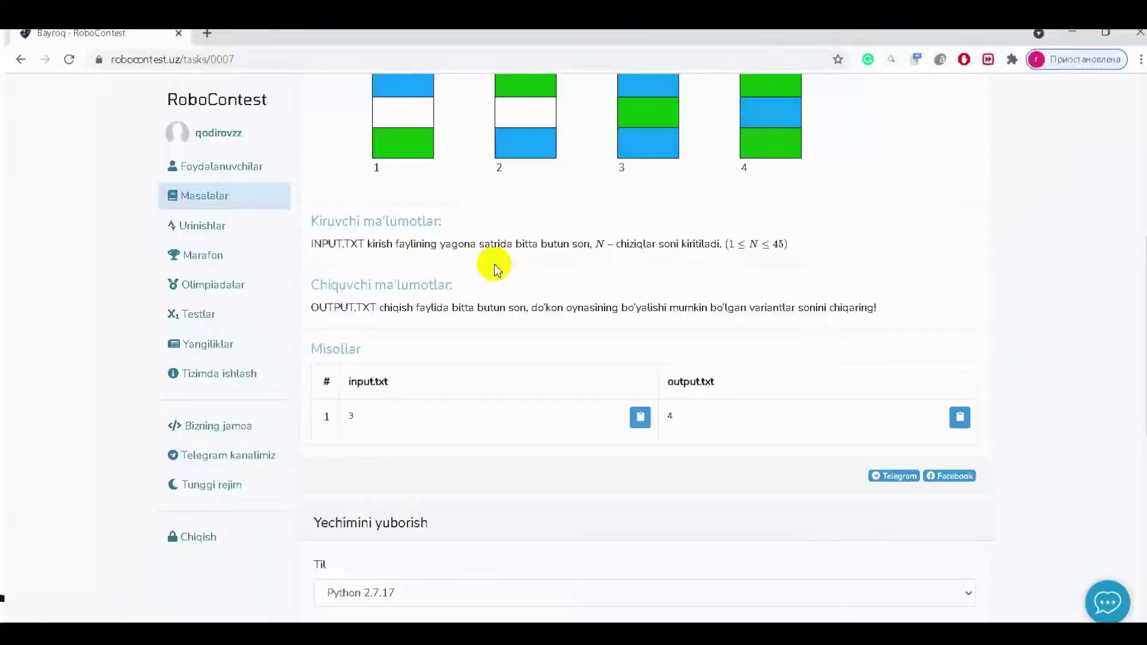
text(i)
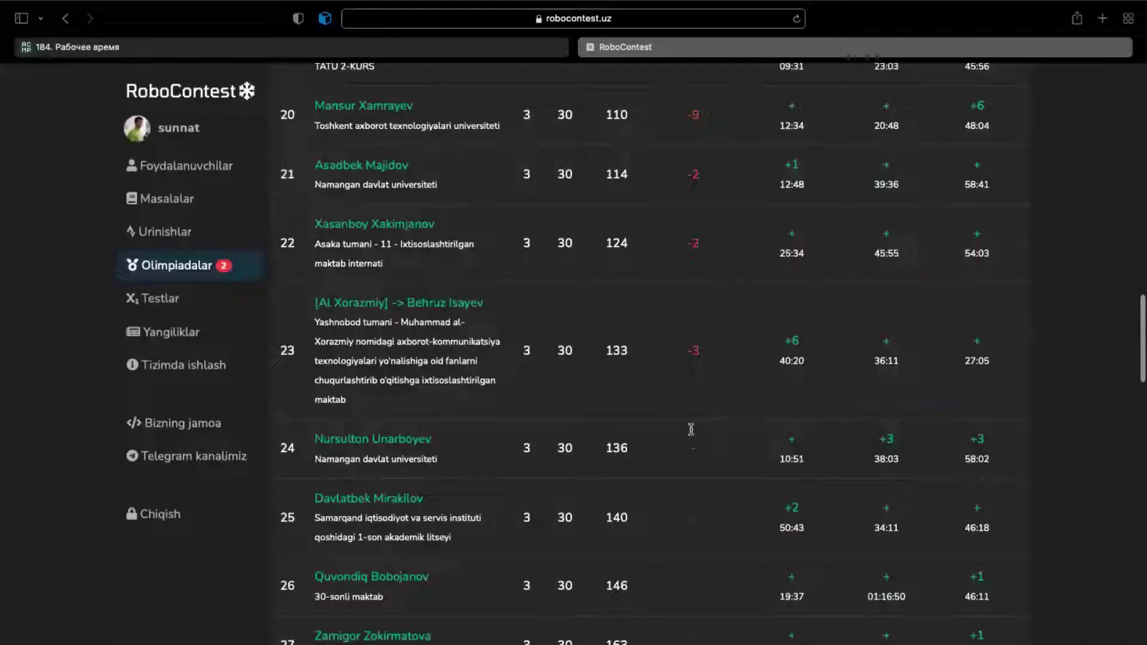
scroll(690, 429, down, 2)
scroll(690, 429, up, 15)
scroll(735, 336, up, 10)
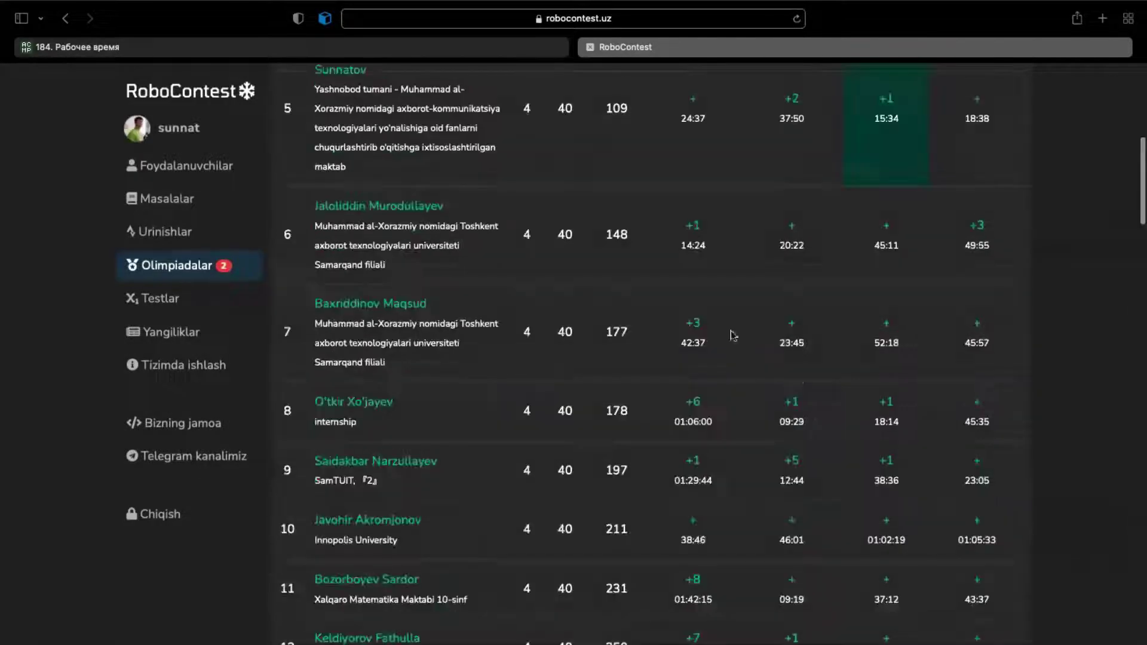
scroll(778, 238, up, 5)
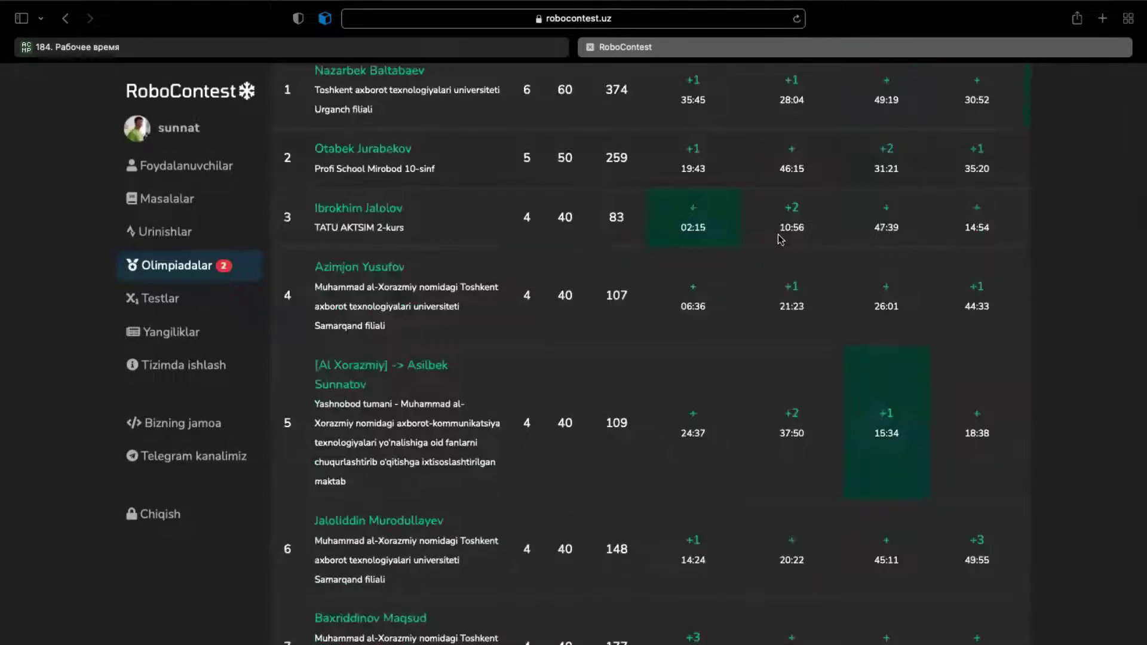
scroll(779, 239, up, 5)
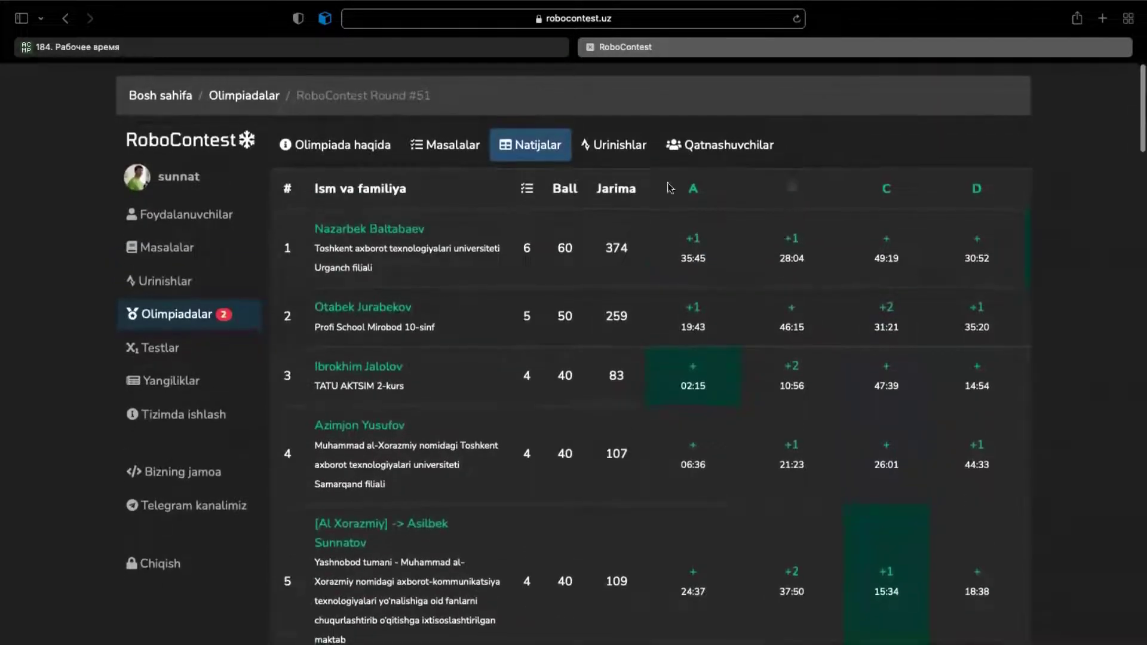
Sort the Masalalar problem list by Tartib raqam descending and open Billiard in a new tab
click(167, 248)
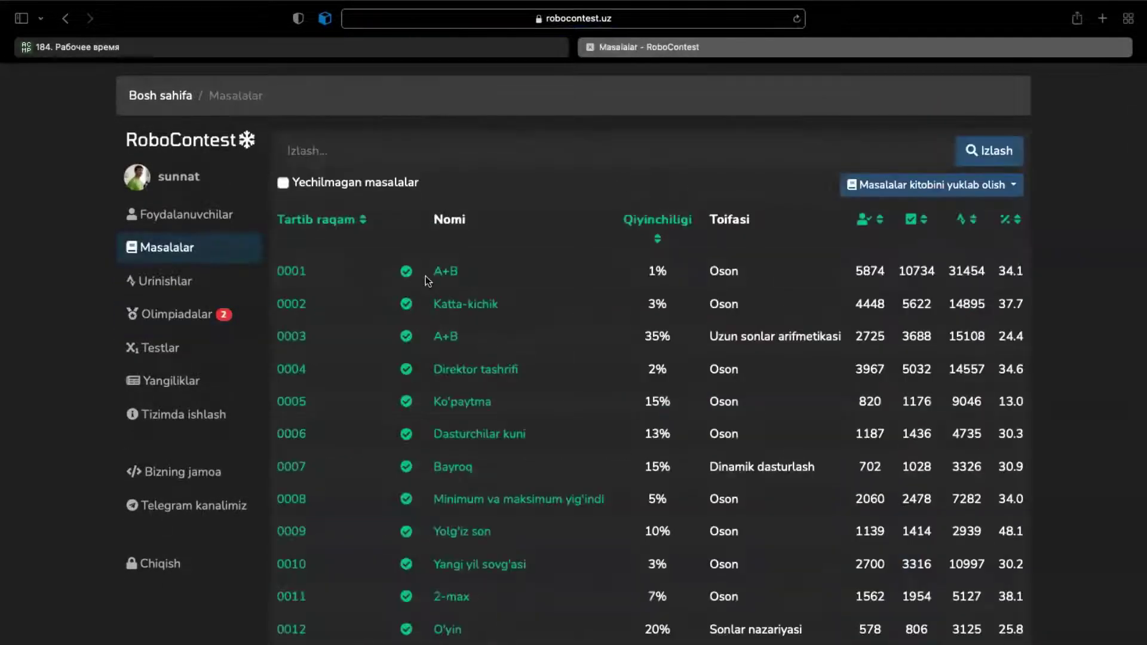
click(323, 220)
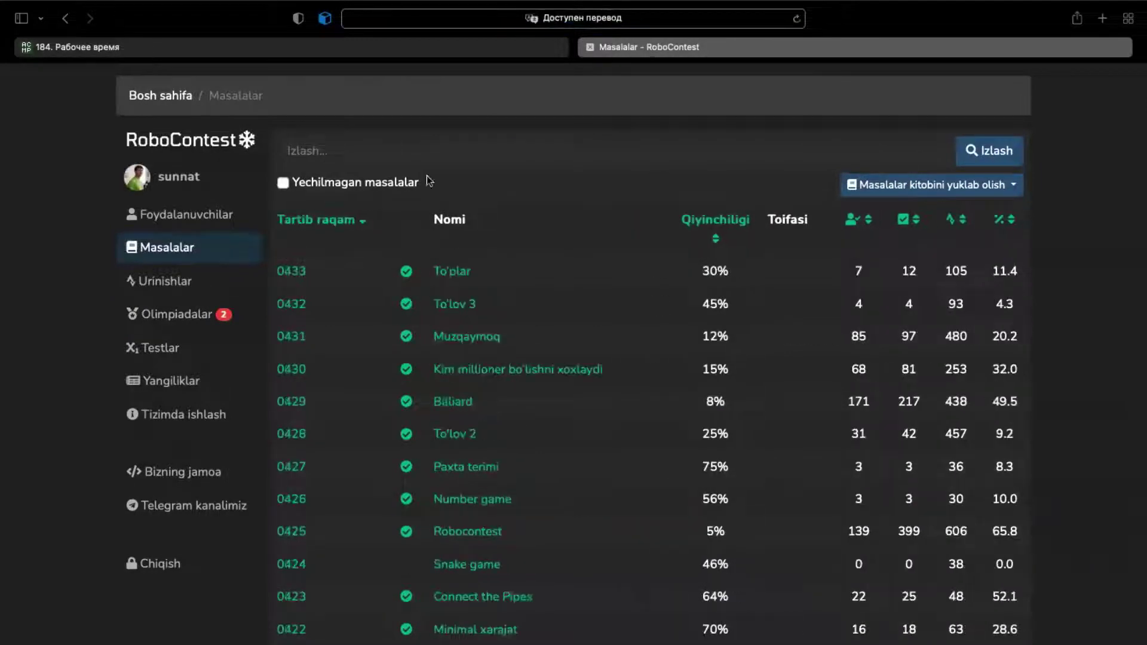
scroll(501, 312, down, 2)
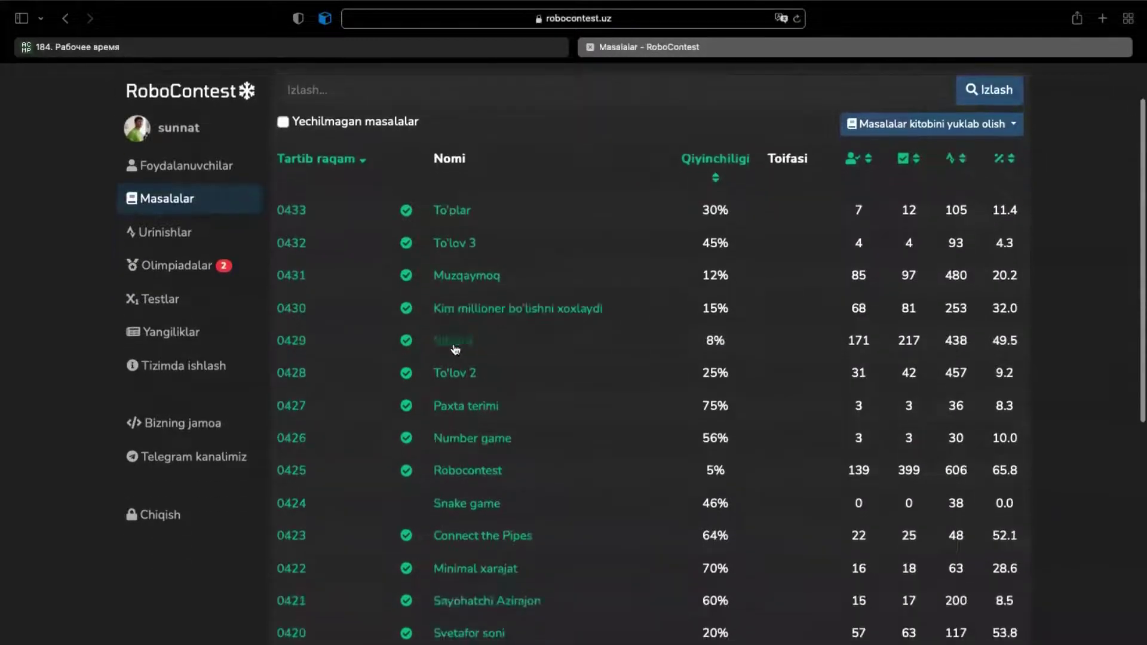
middle_click(451, 341)
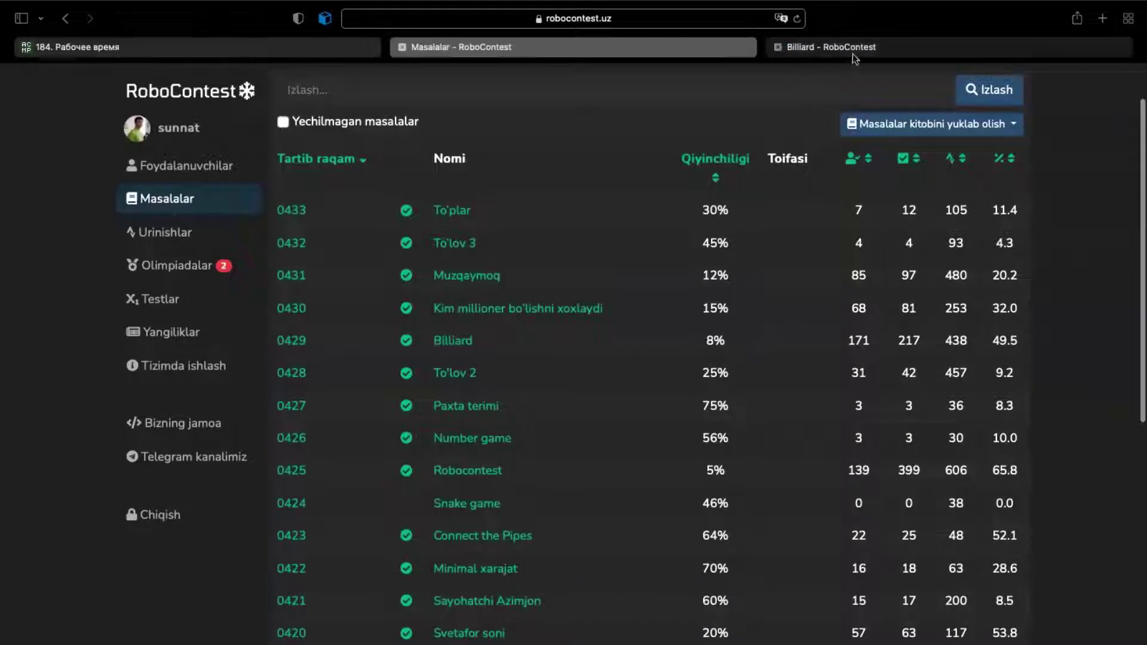
click(860, 52)
scroll(598, 329, down, 1)
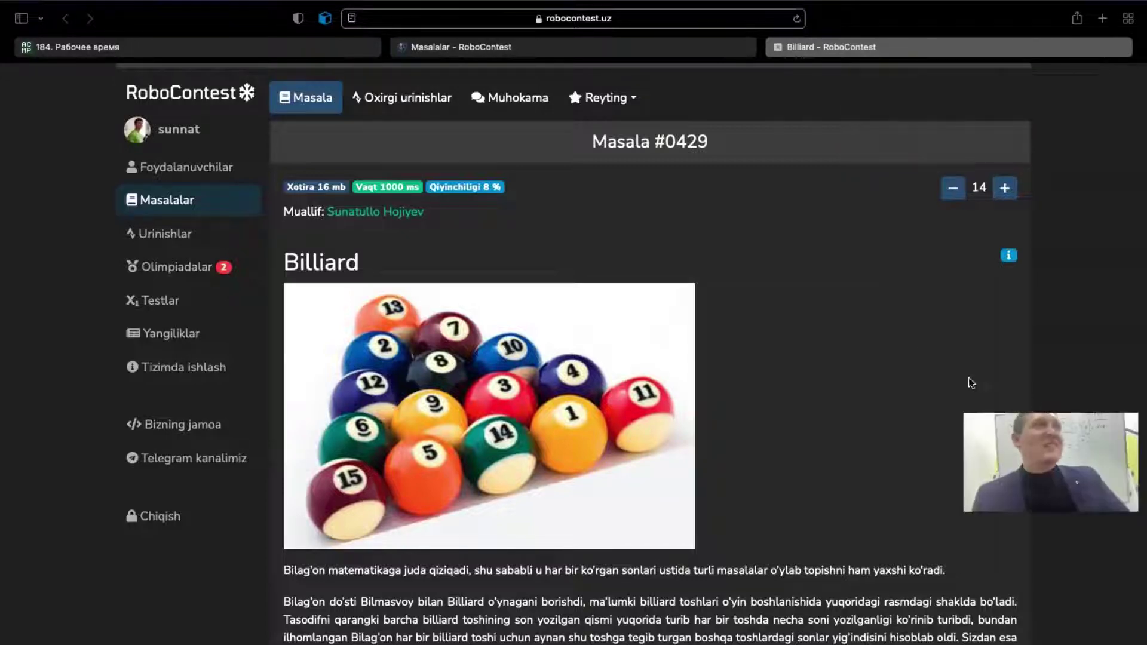
key(super+Tab)
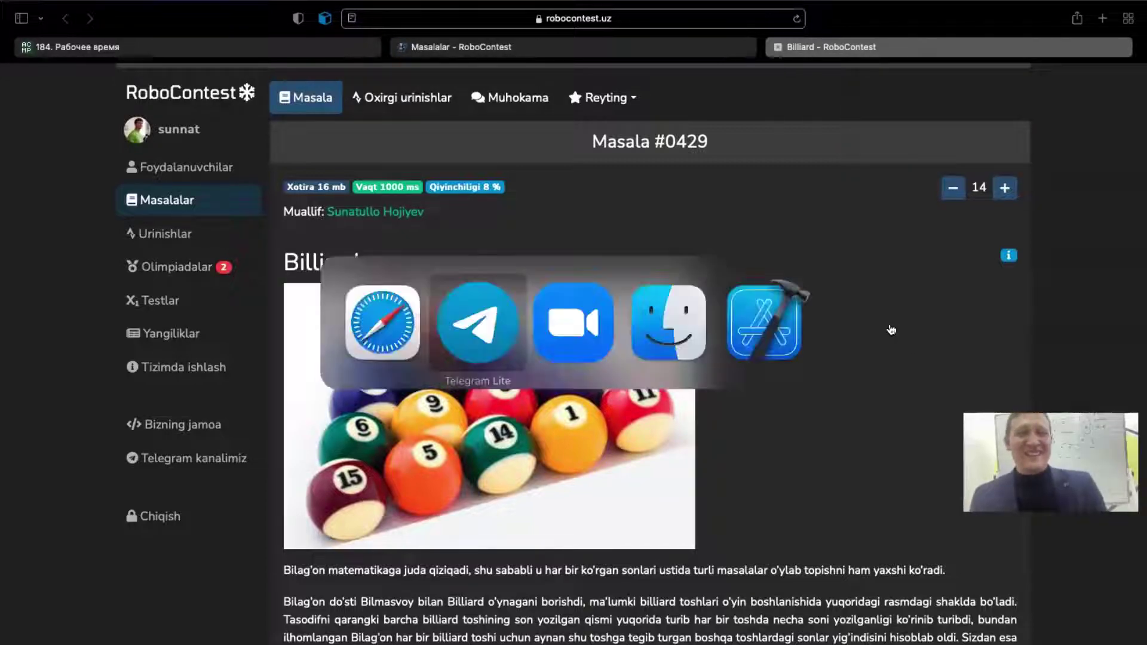
key(super+Tab)
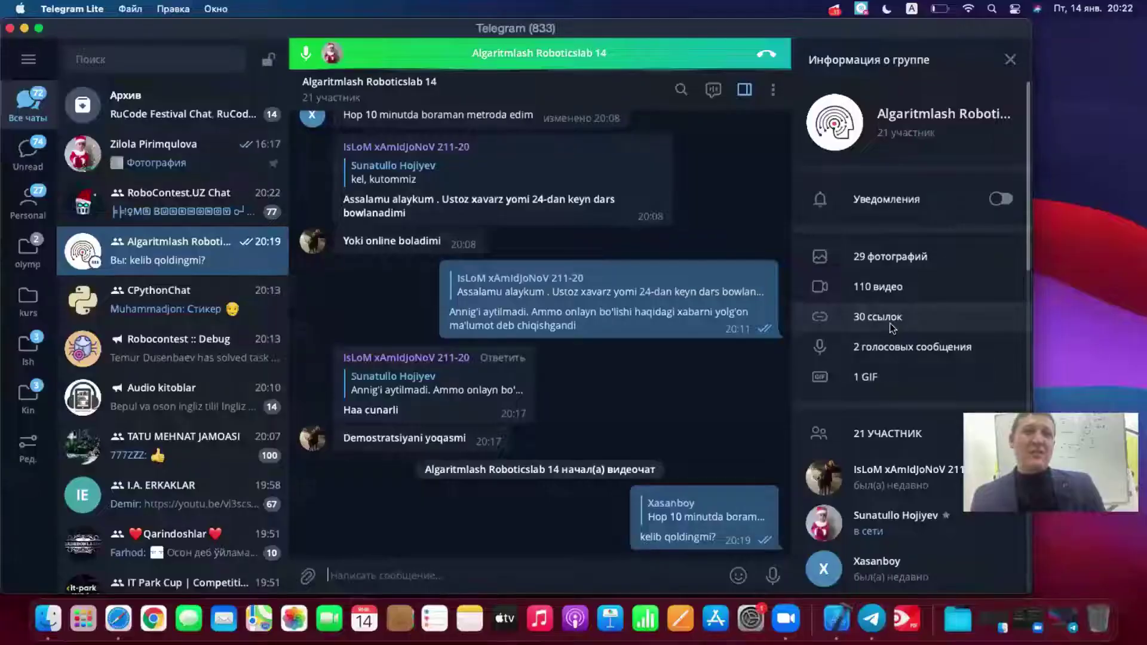
key(super+Tab)
scroll(739, 341, down, 2)
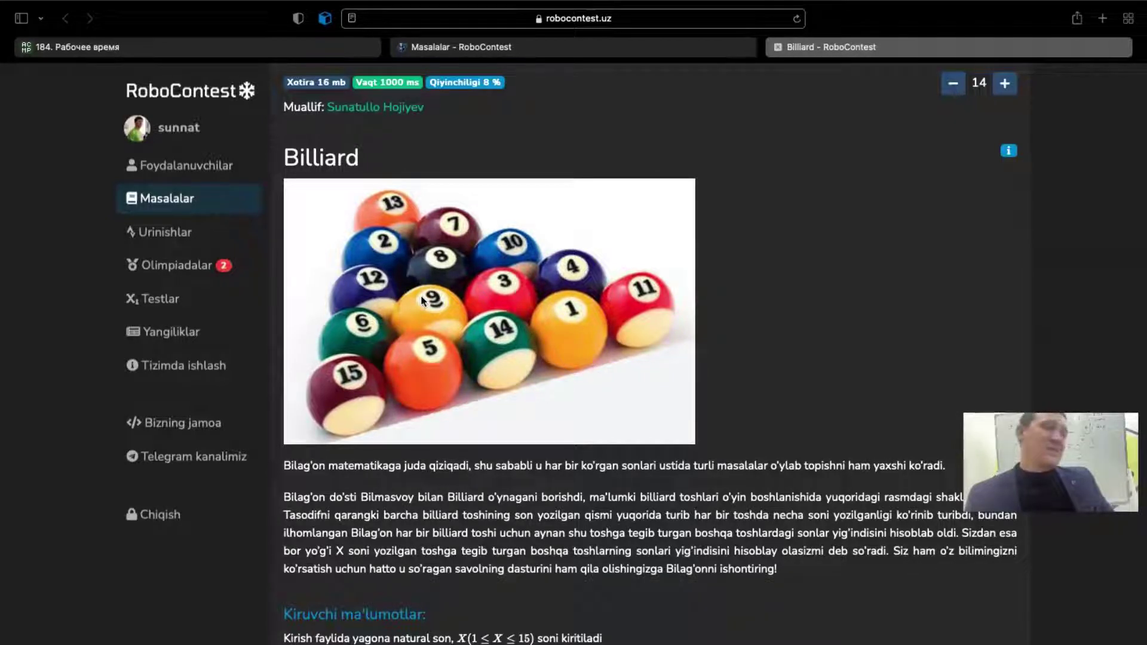
scroll(576, 310, down, 1)
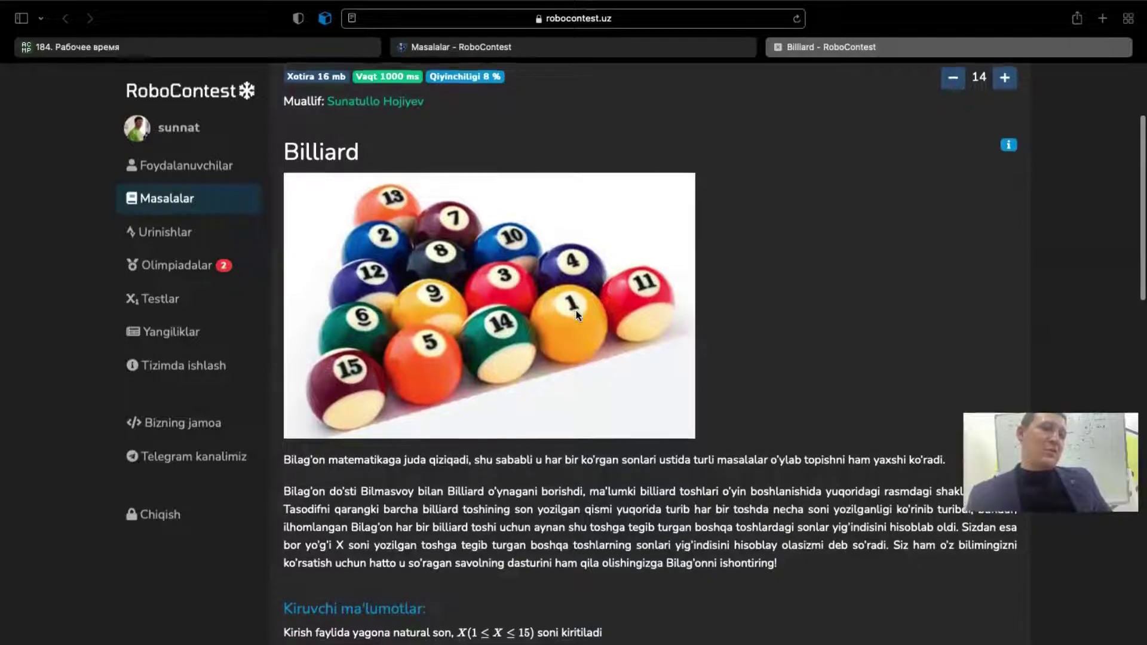
scroll(576, 310, down, 3)
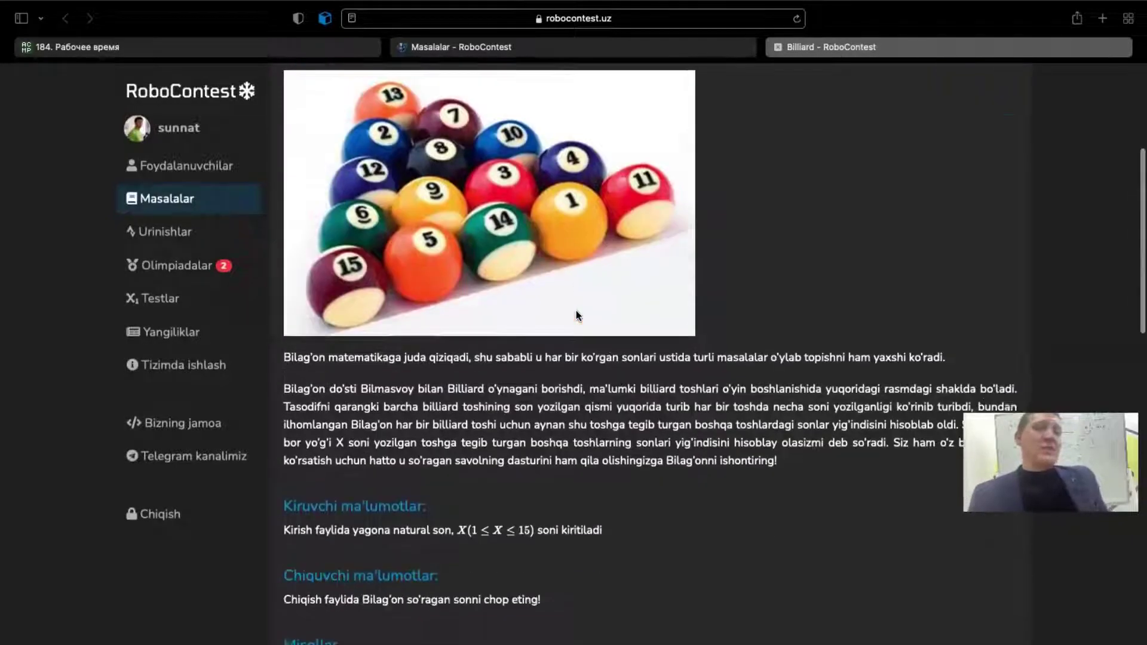
scroll(576, 311, down, 3)
scroll(576, 310, down, 2)
scroll(576, 310, down, 5)
scroll(576, 310, down, 2)
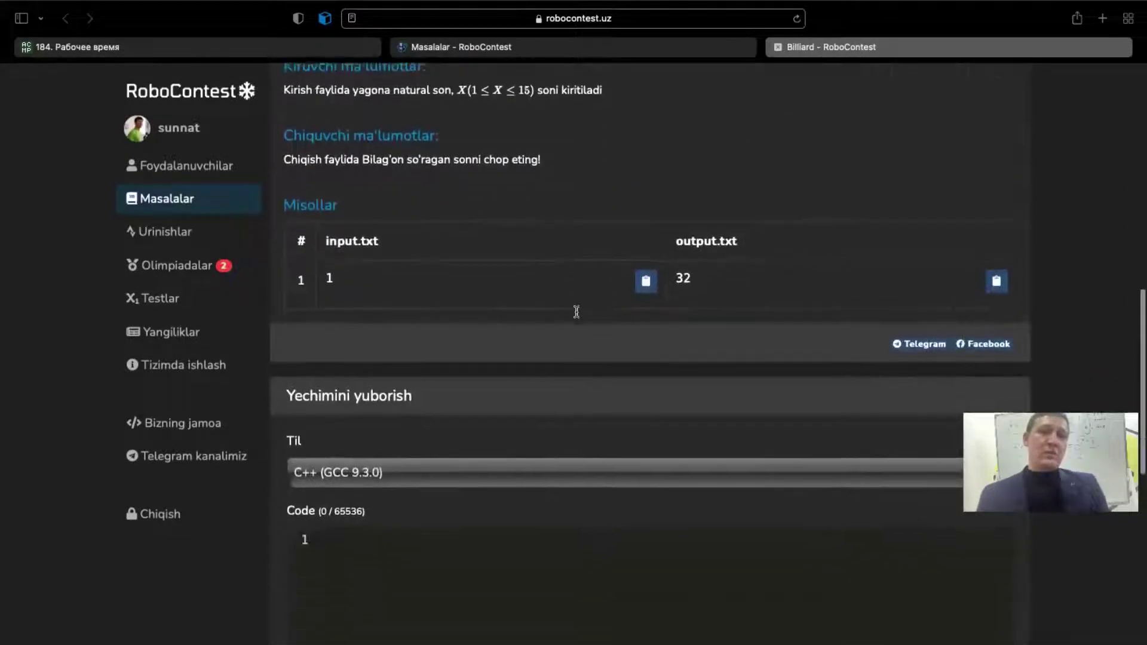
Write #include <iostream>, using namespace std, int main(){ and int a[] = {}; in the Code box
click(462, 537)
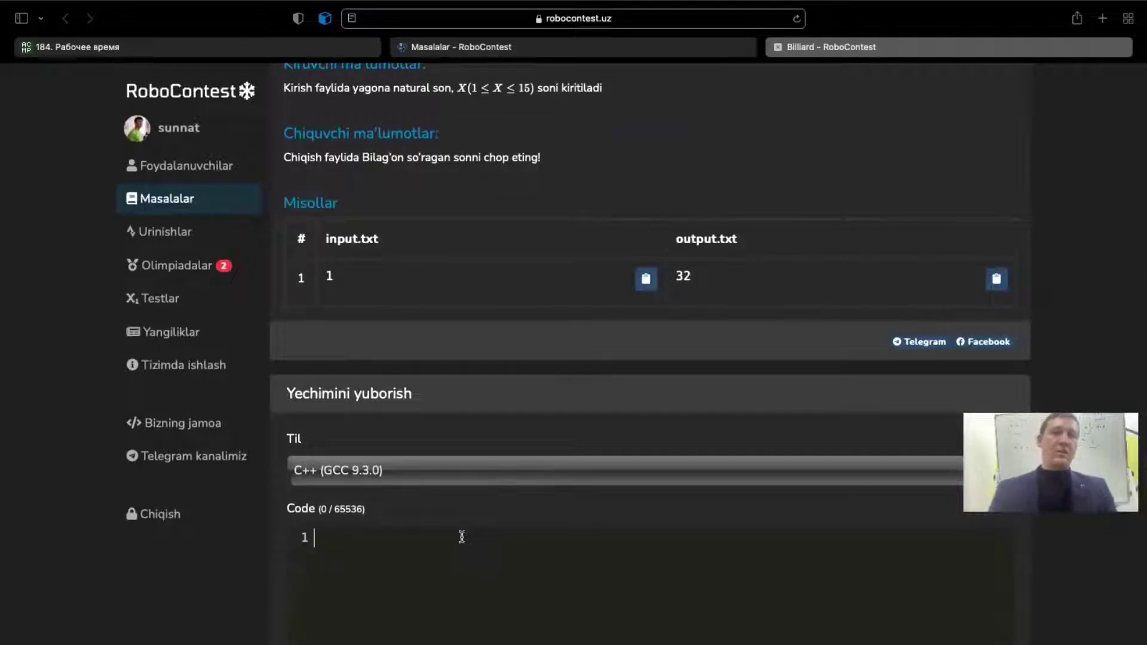
text(#include )
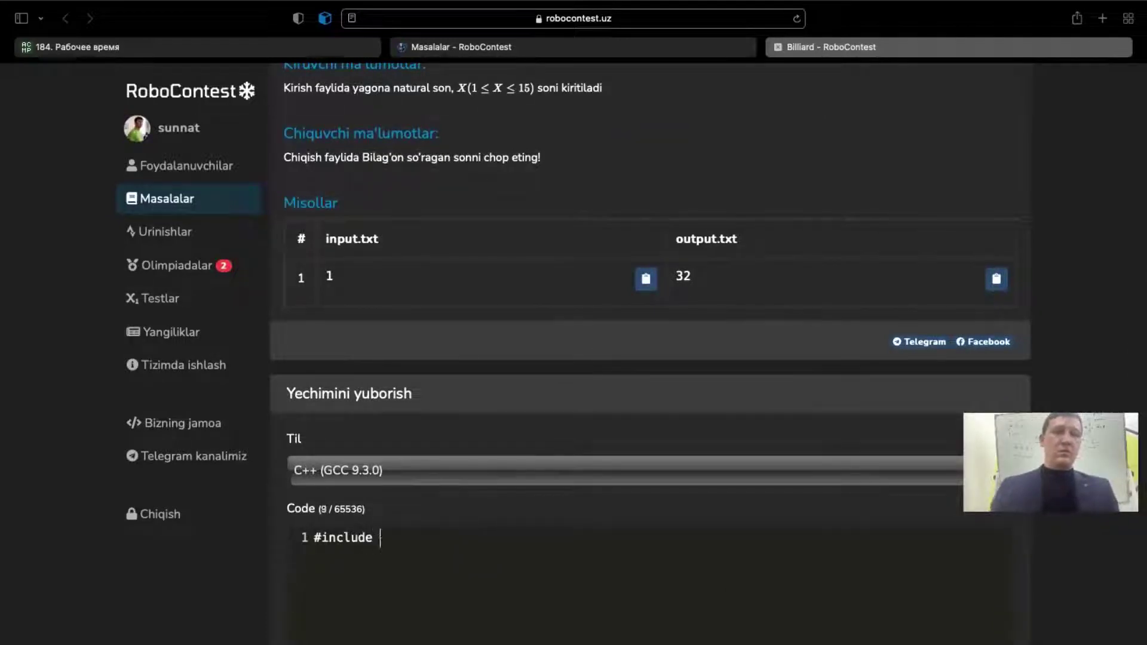
text(<iost)
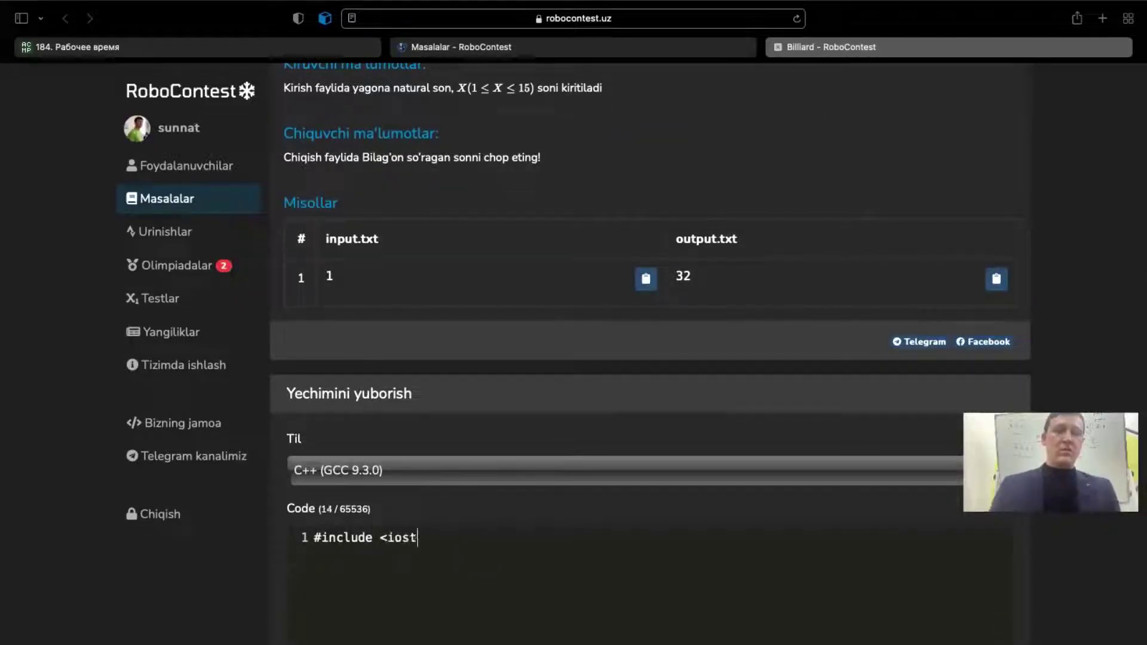
text(ream>)
key(Return)
text(using )
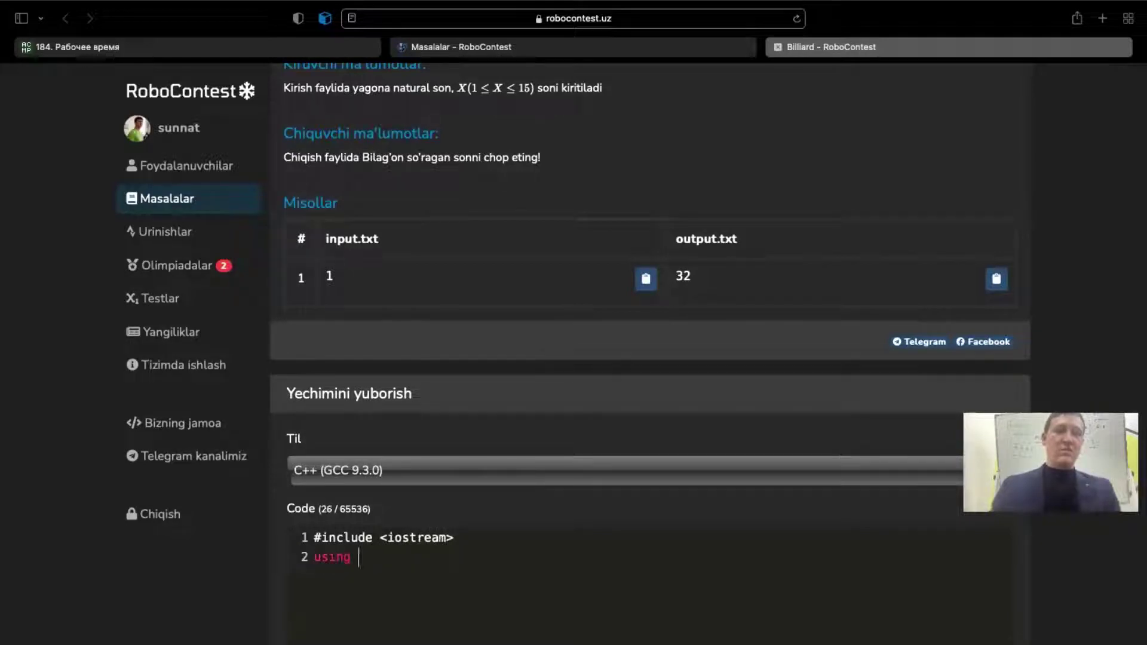
text(namespace std;)
key(Return)
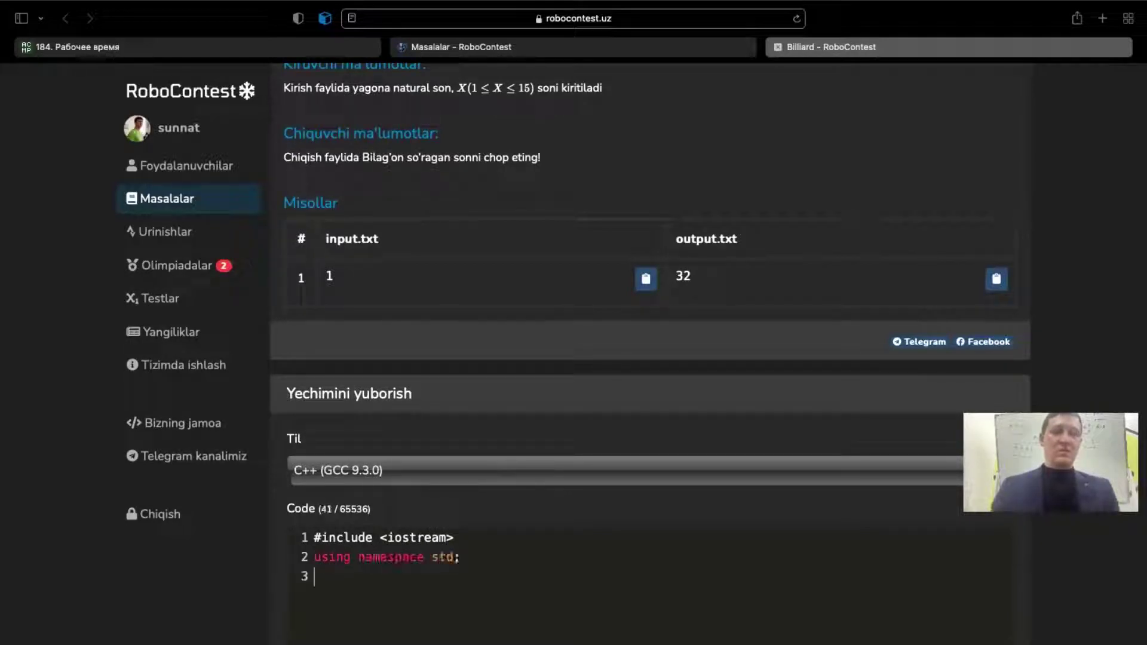
text(int main(){)
key(Return)
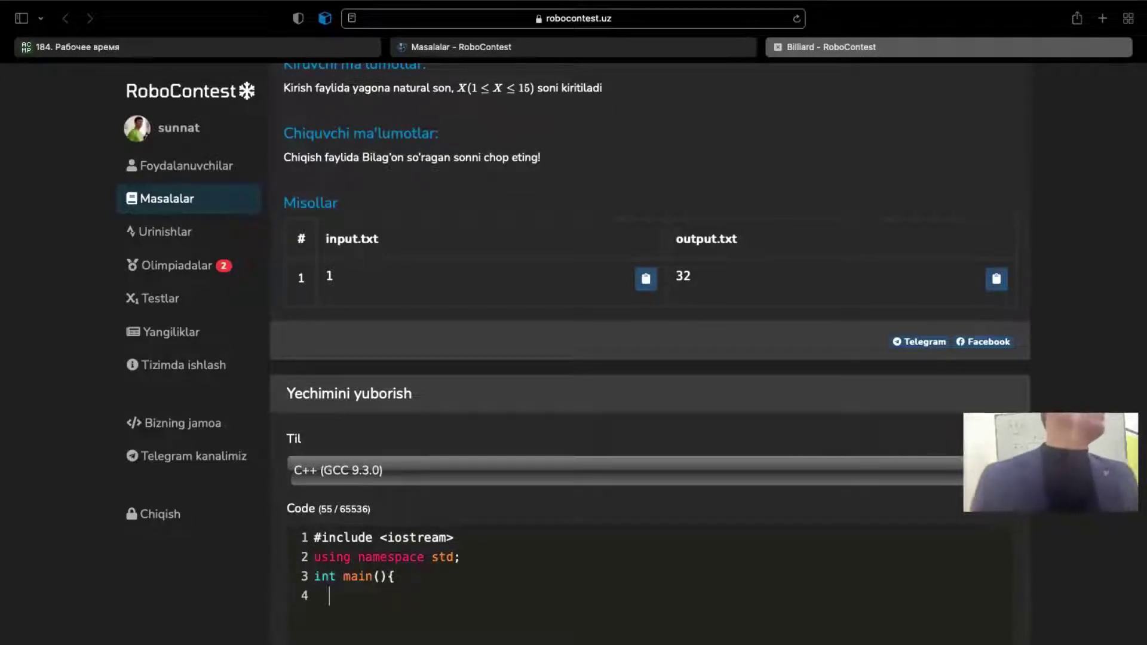
text(int )
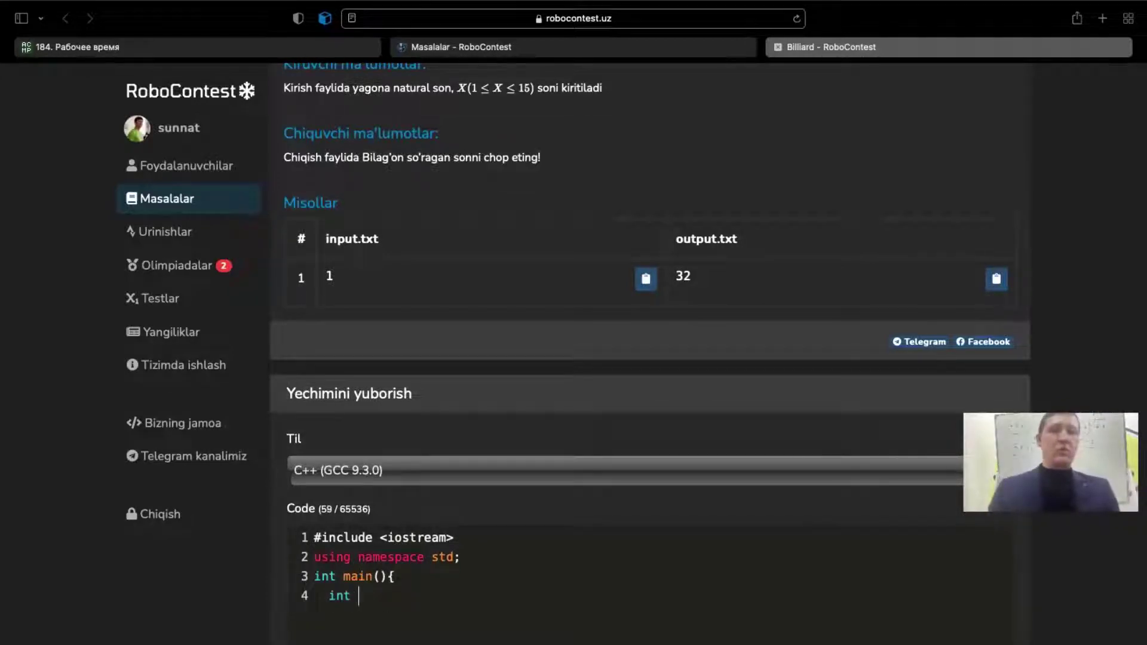
text(a[] = )
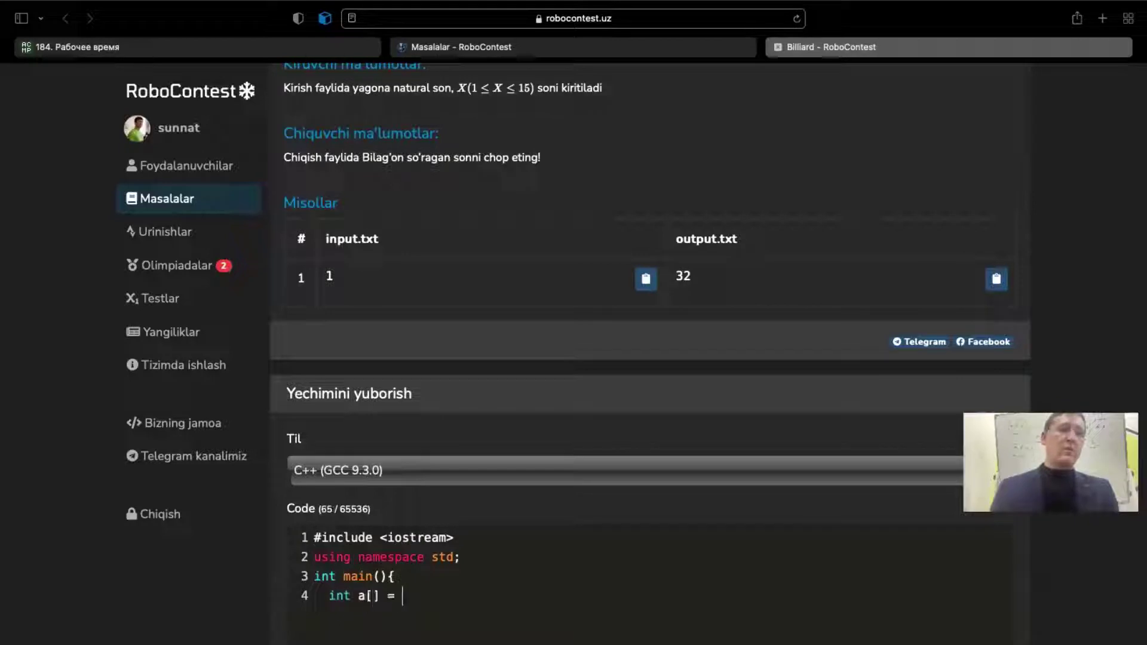
text({};)
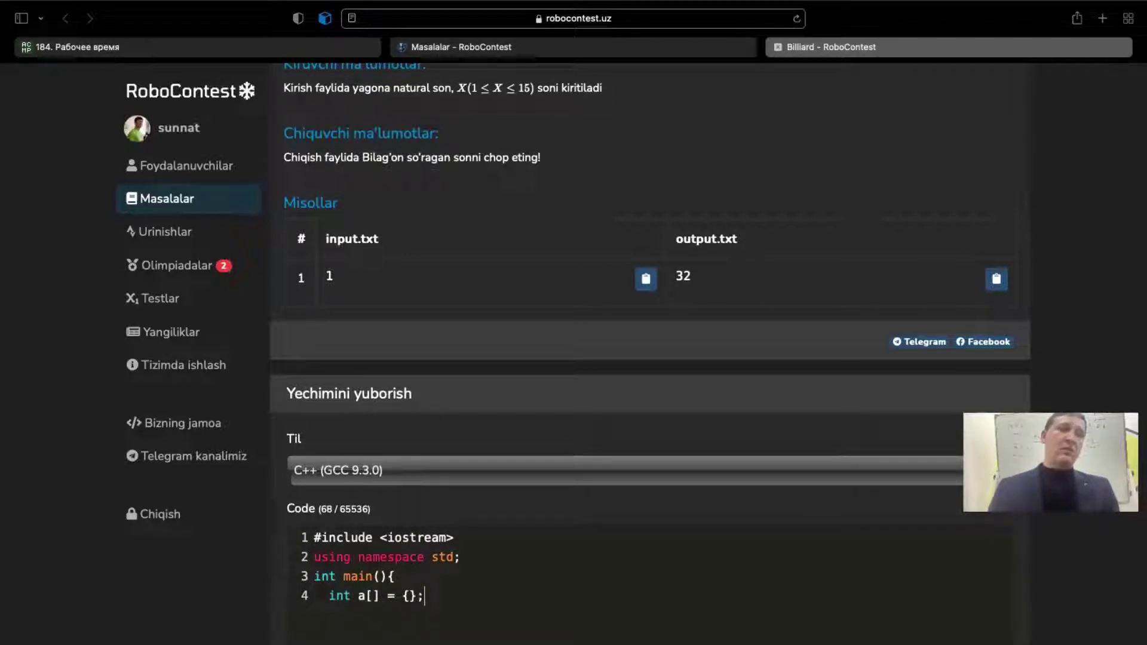
key(Left)
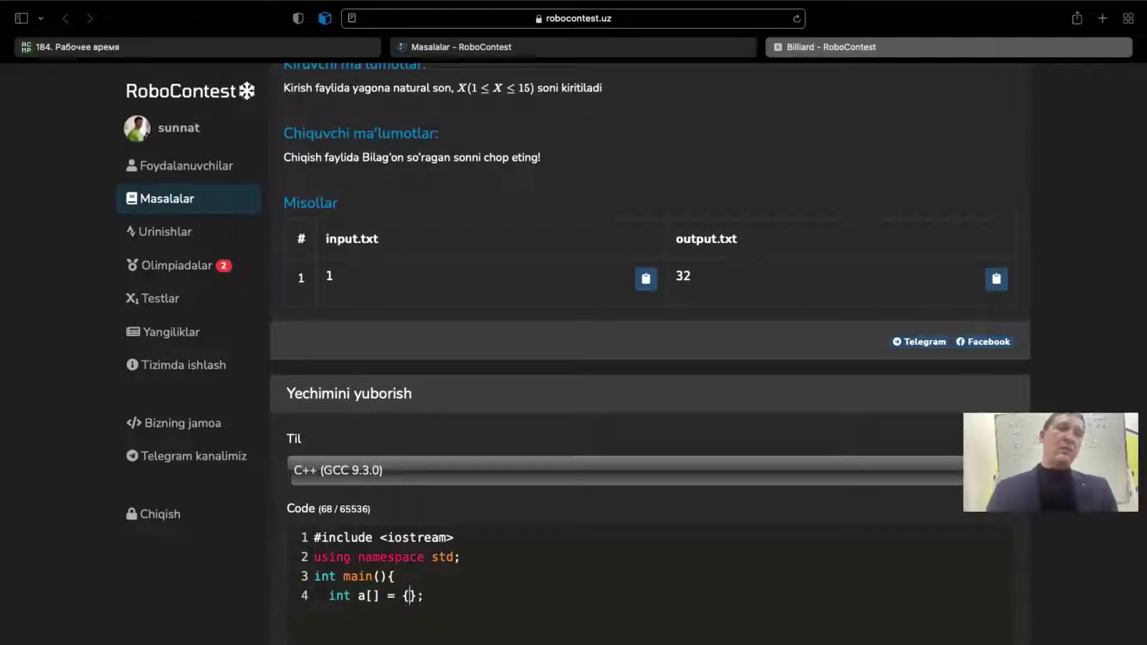
scroll(462, 549, up, 4)
scroll(461, 549, up, 4)
scroll(462, 550, up, 3)
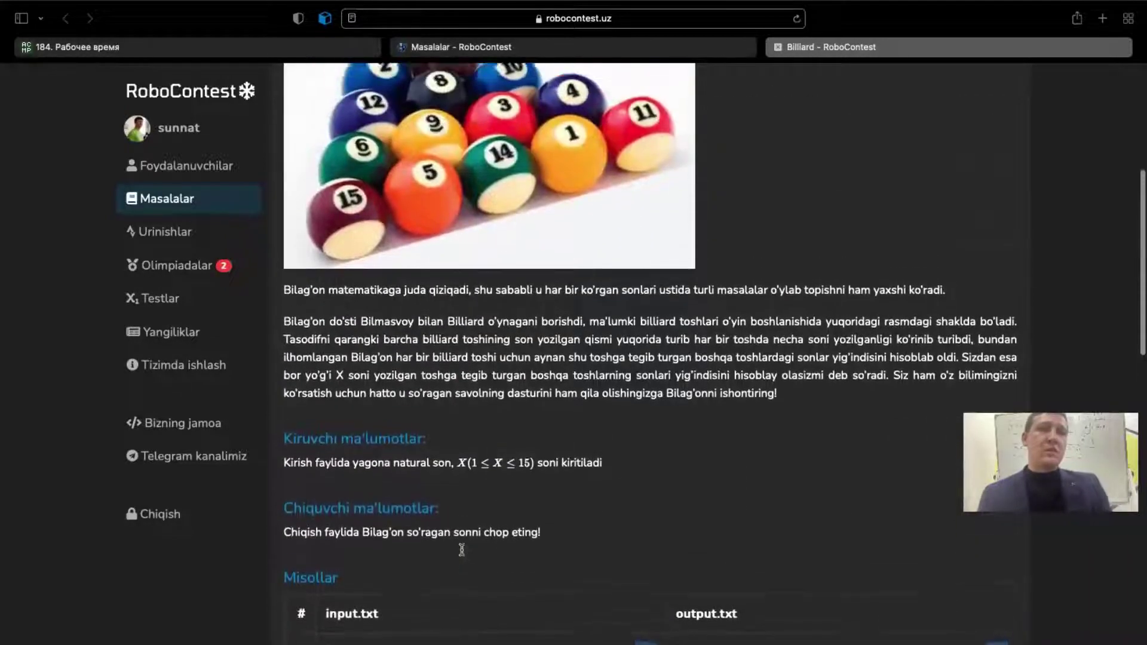
scroll(461, 550, up, 1)
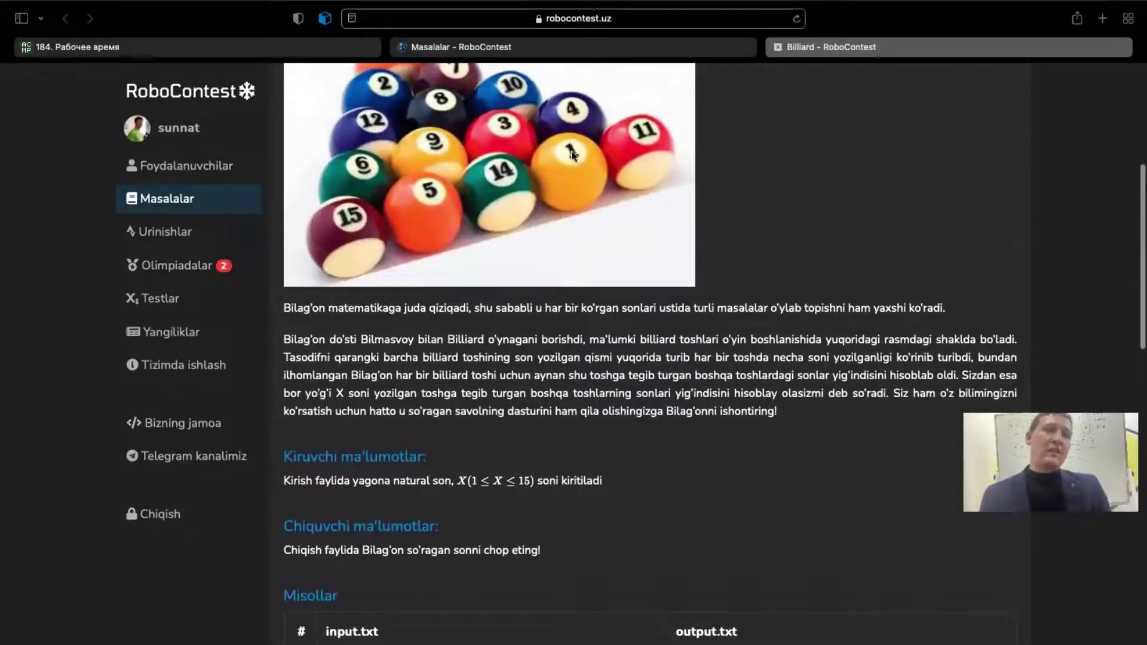
scroll(515, 221, down, 5)
scroll(515, 221, down, 4)
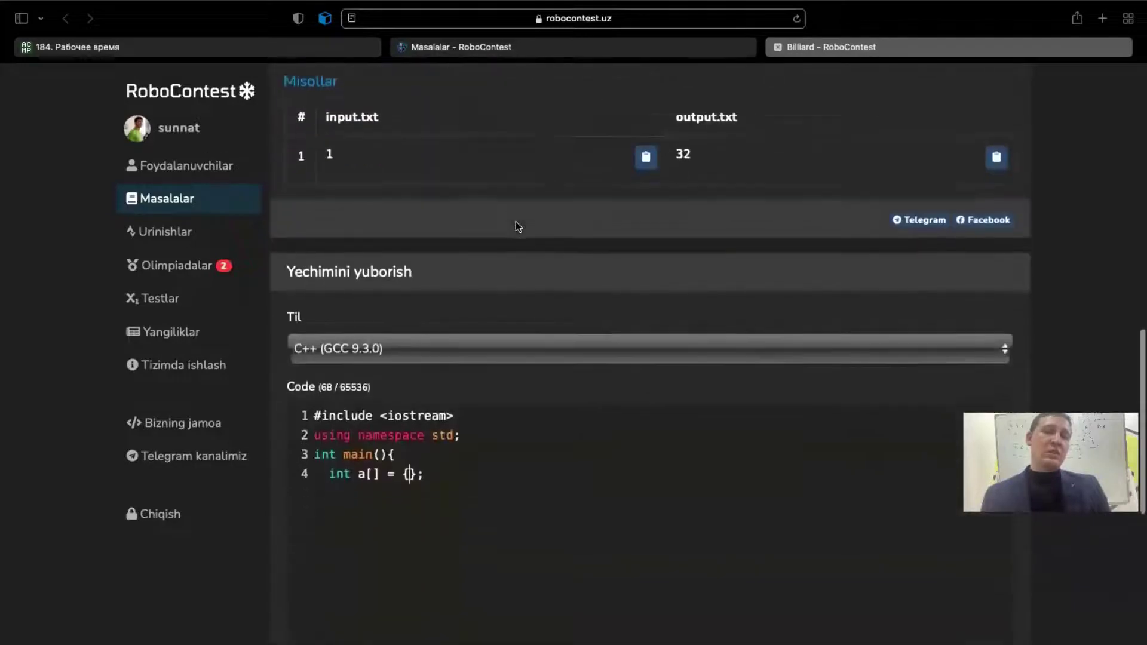
scroll(519, 367, down, 1)
text(32,)
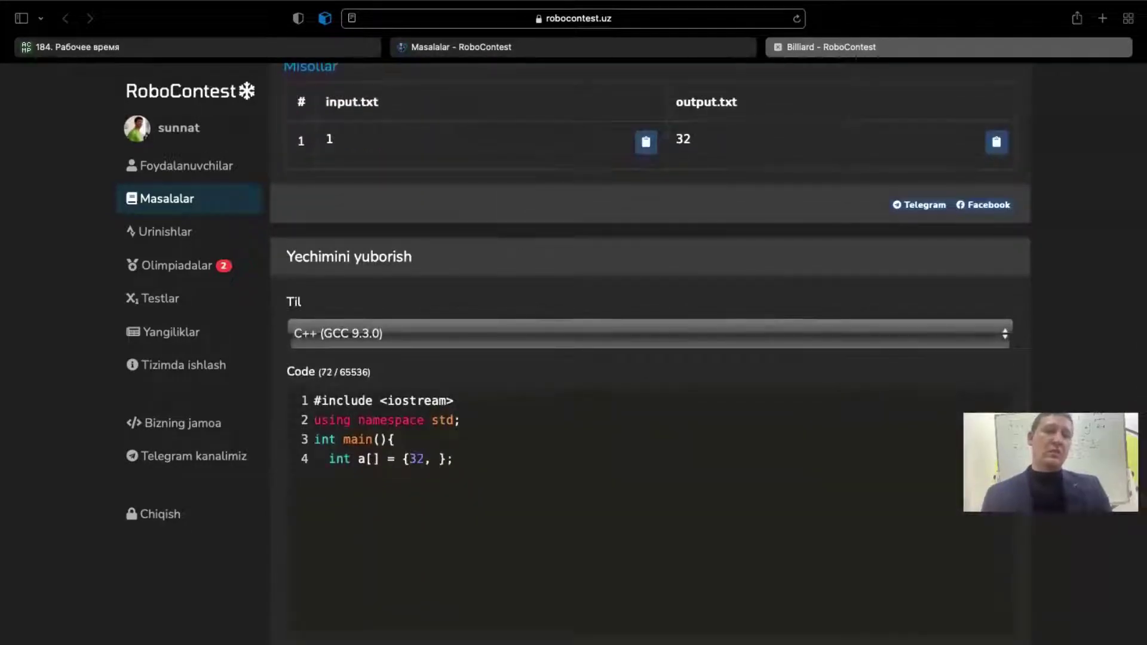
scroll(519, 366, up, 5)
scroll(520, 367, up, 5)
scroll(383, 127, up, 3)
scroll(383, 126, up, 2)
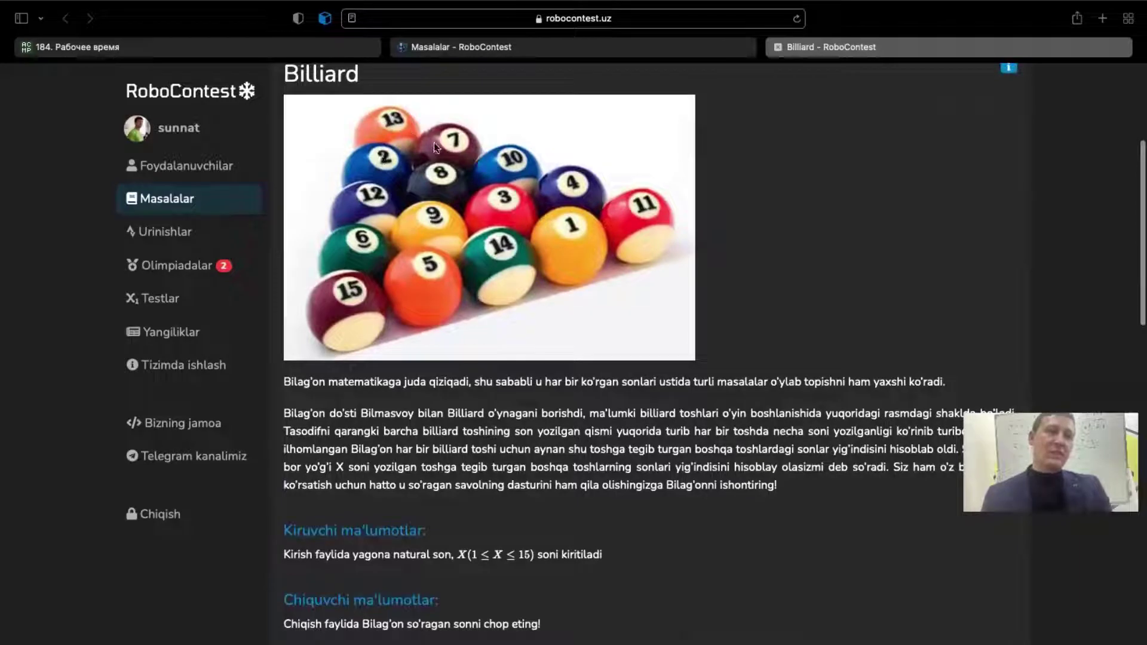
scroll(426, 184, down, 3)
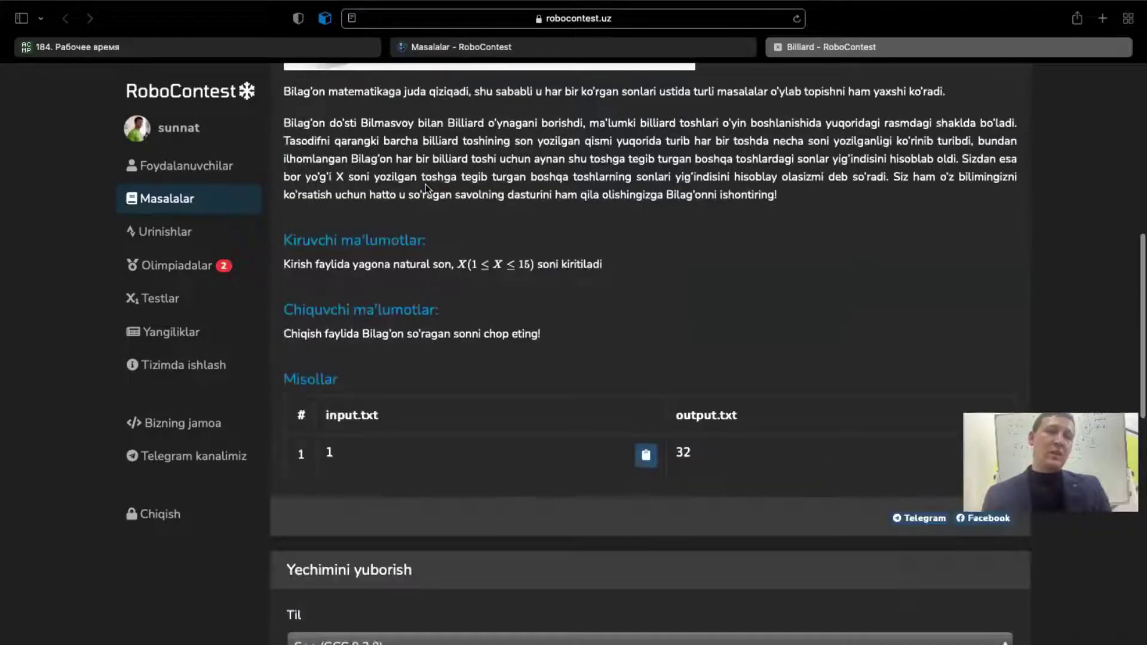
scroll(426, 184, down, 5)
scroll(425, 183, down, 3)
text(40, };)
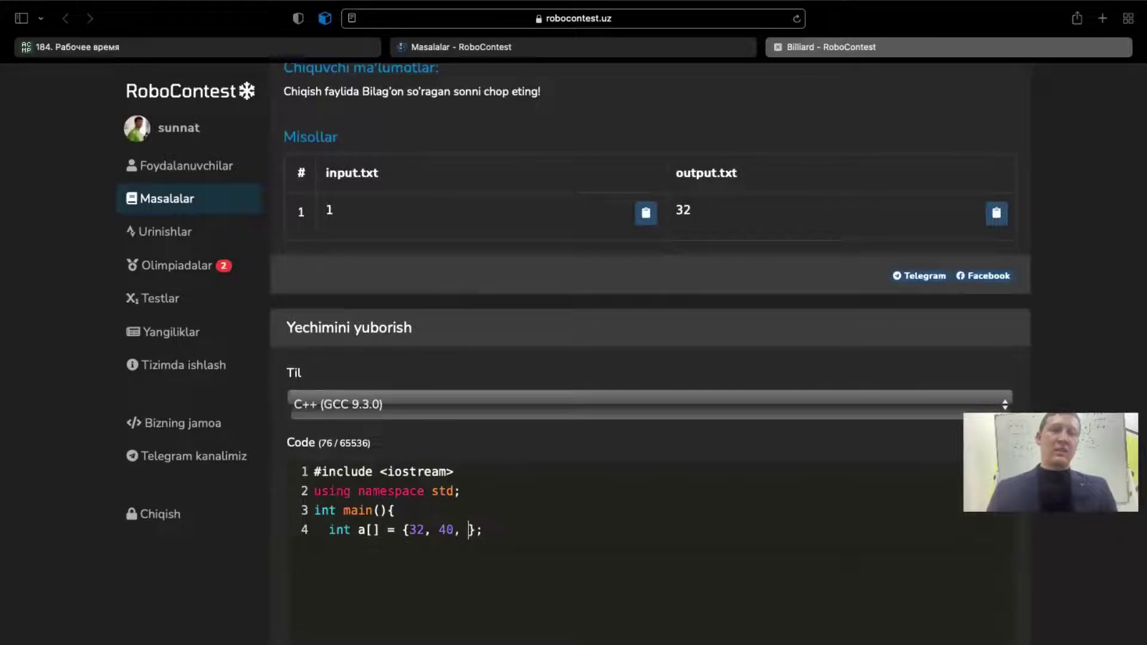
scroll(468, 284, up, 2)
scroll(518, 313, up, 5)
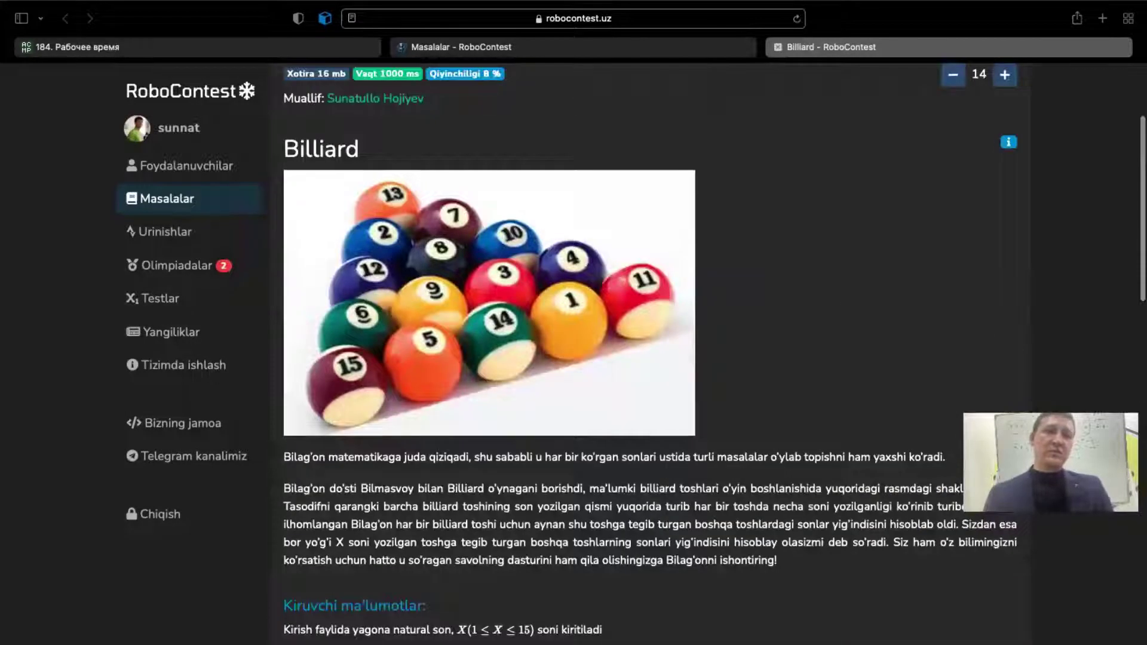
scroll(516, 313, up, 1)
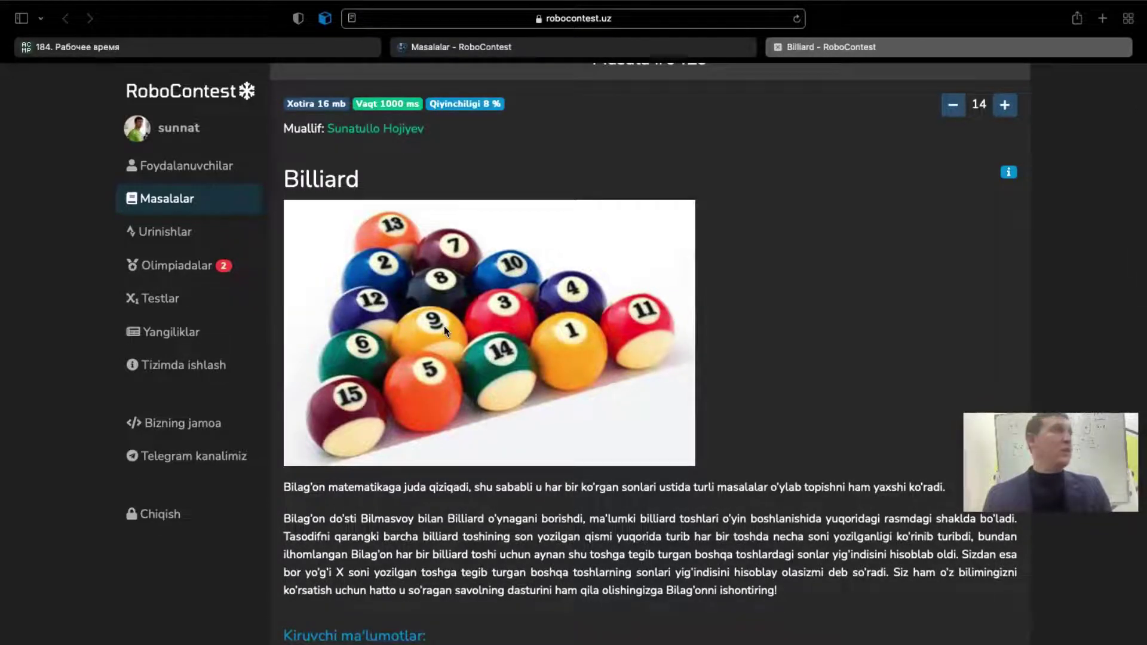
scroll(444, 327, down, 10)
scroll(444, 327, down, 5)
text(46, };)
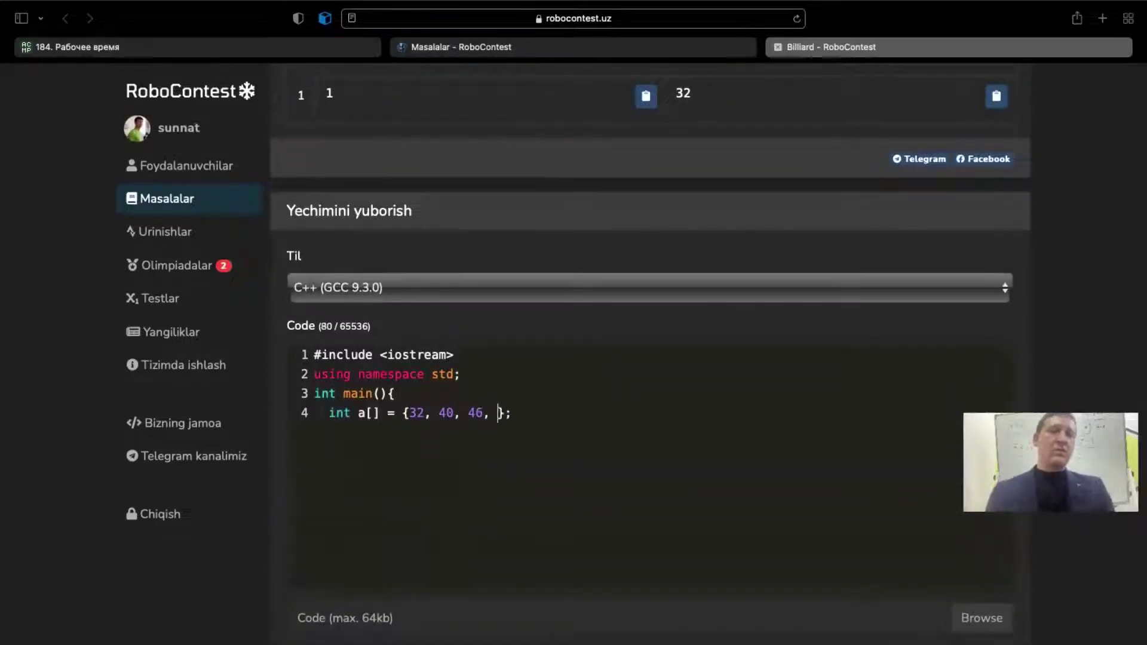
scroll(454, 393, up, 2)
scroll(453, 392, up, 5)
scroll(453, 393, up, 4)
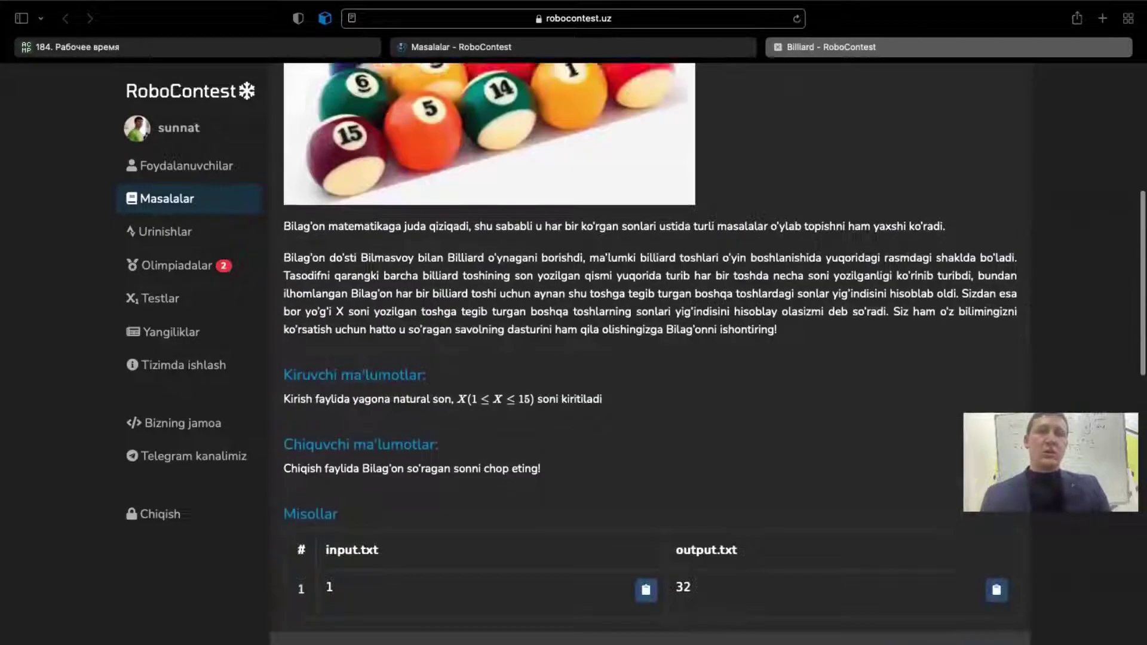
scroll(454, 393, up, 4)
scroll(453, 393, up, 2)
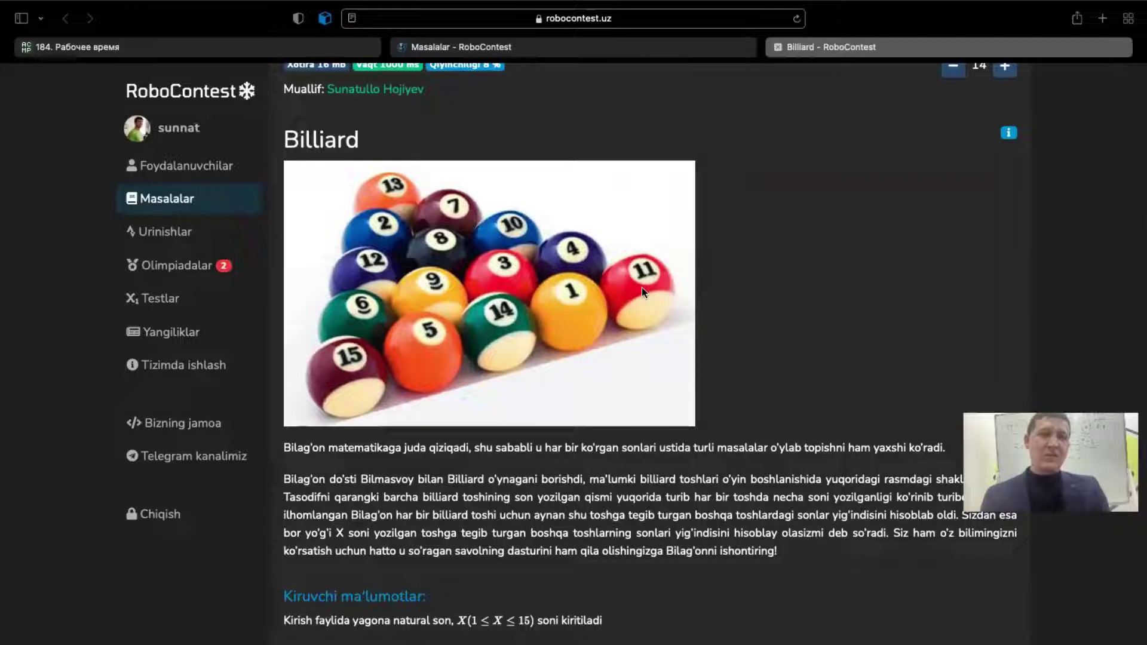
scroll(642, 288, down, 6)
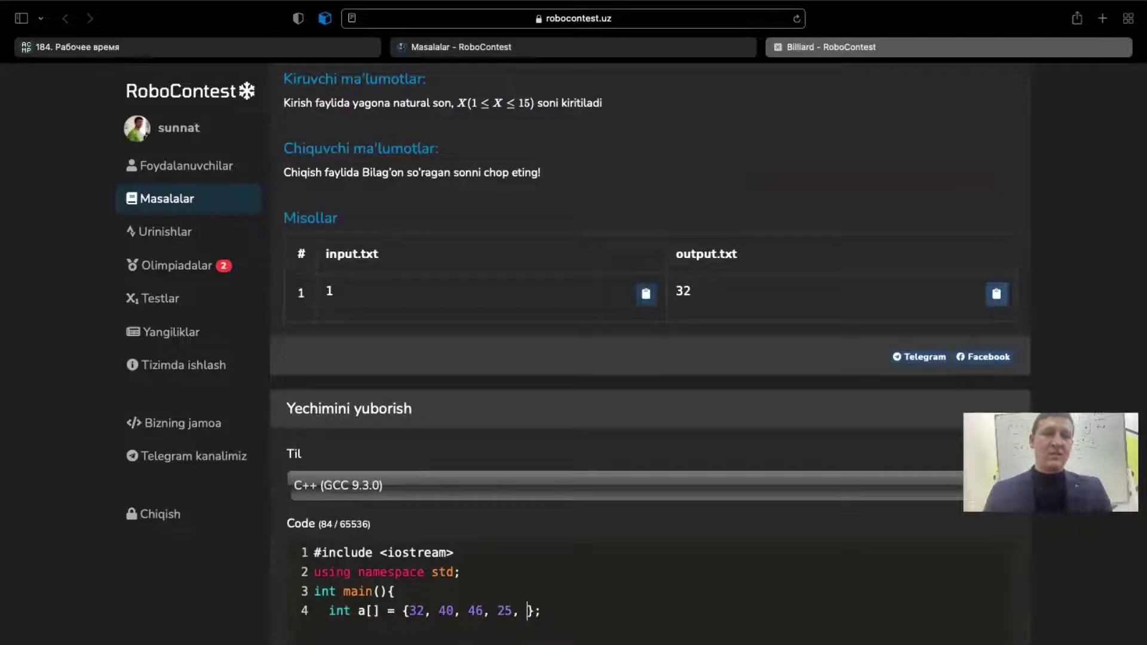
scroll(642, 288, up, 1)
scroll(643, 288, up, 5)
scroll(641, 288, up, 3)
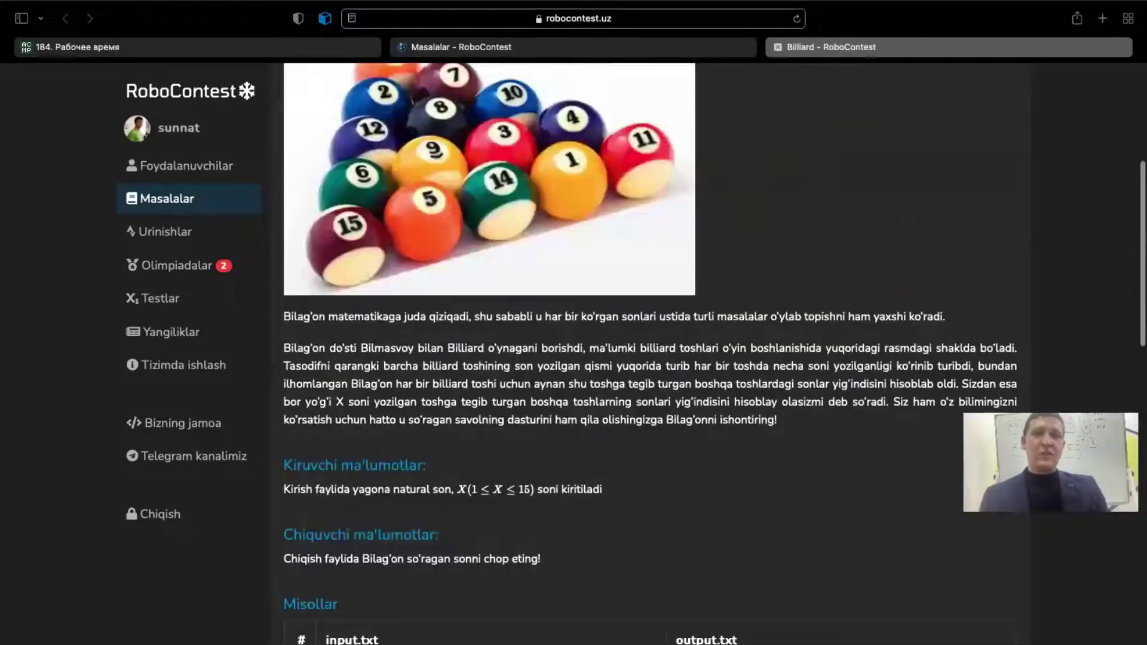
scroll(583, 251, up, 1)
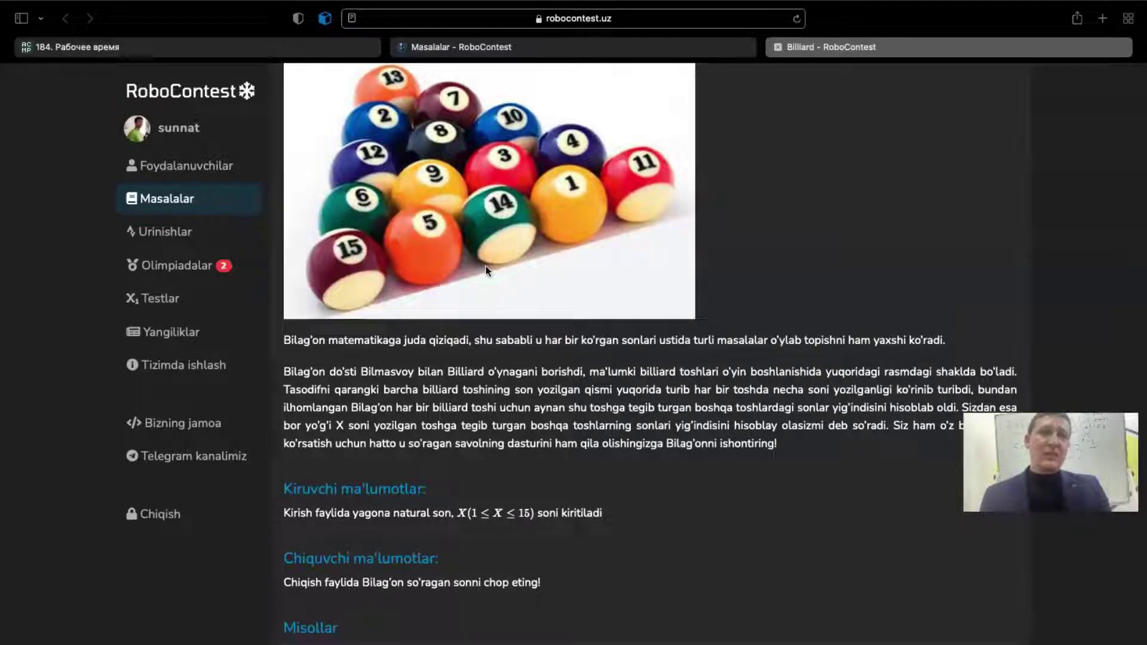
scroll(487, 269, down, 3)
scroll(487, 270, down, 3)
text(44, };)
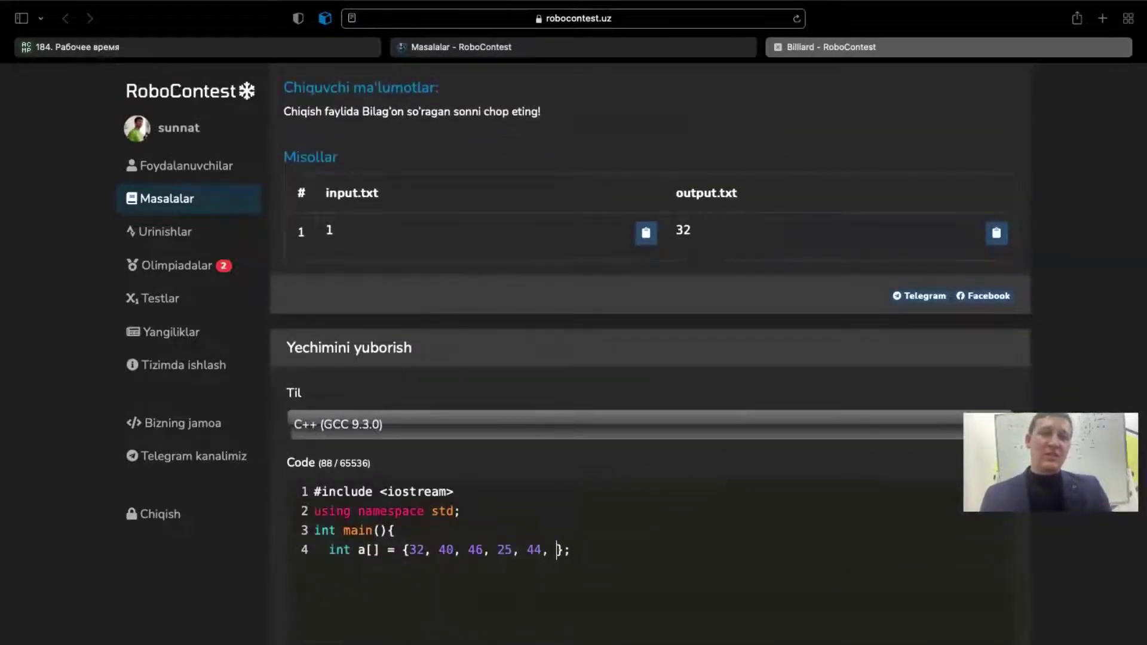
scroll(486, 269, up, 3)
scroll(487, 270, up, 5)
scroll(487, 270, up, 3)
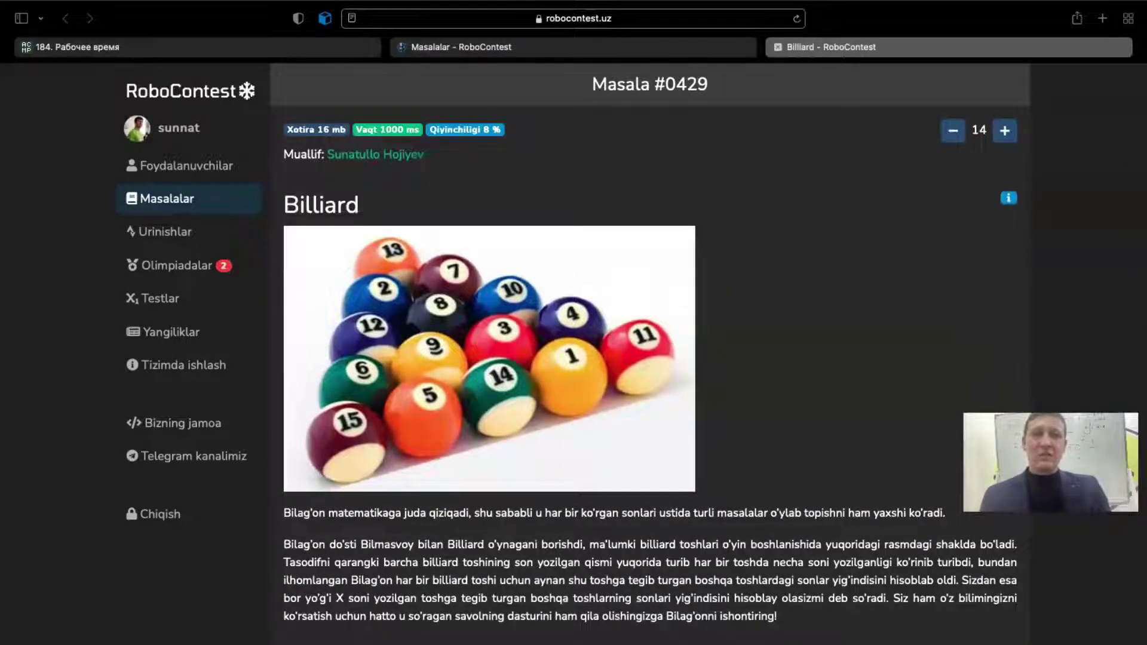
scroll(627, 358, down, 5)
scroll(628, 359, down, 5)
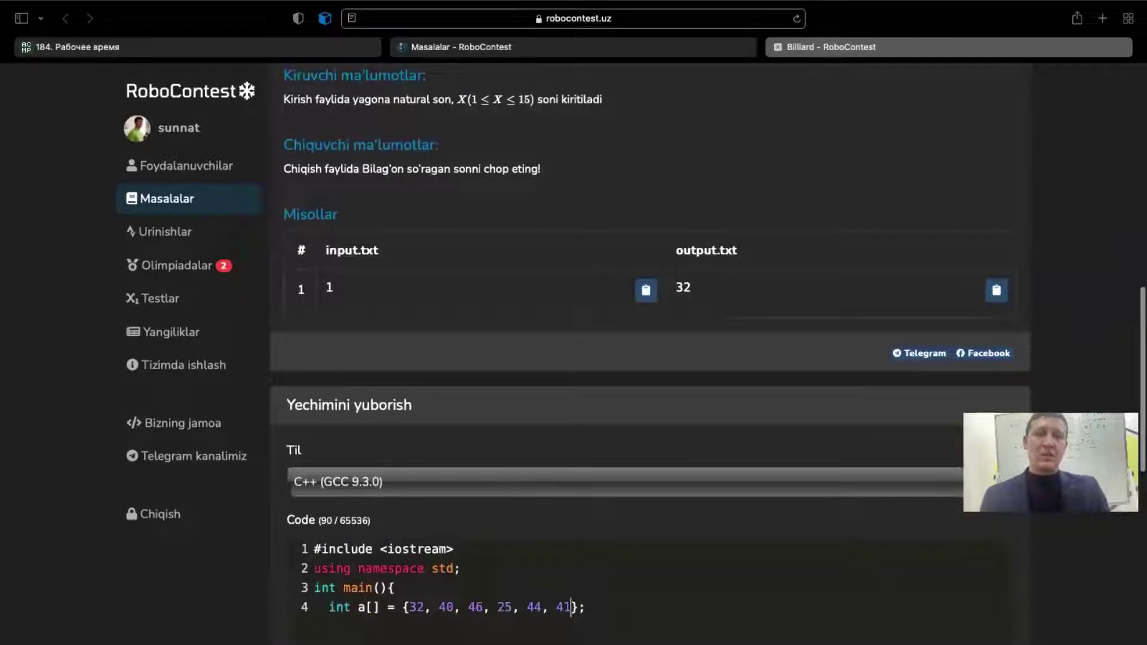
scroll(455, 226, up, 5)
scroll(455, 227, up, 5)
scroll(455, 227, up, 2)
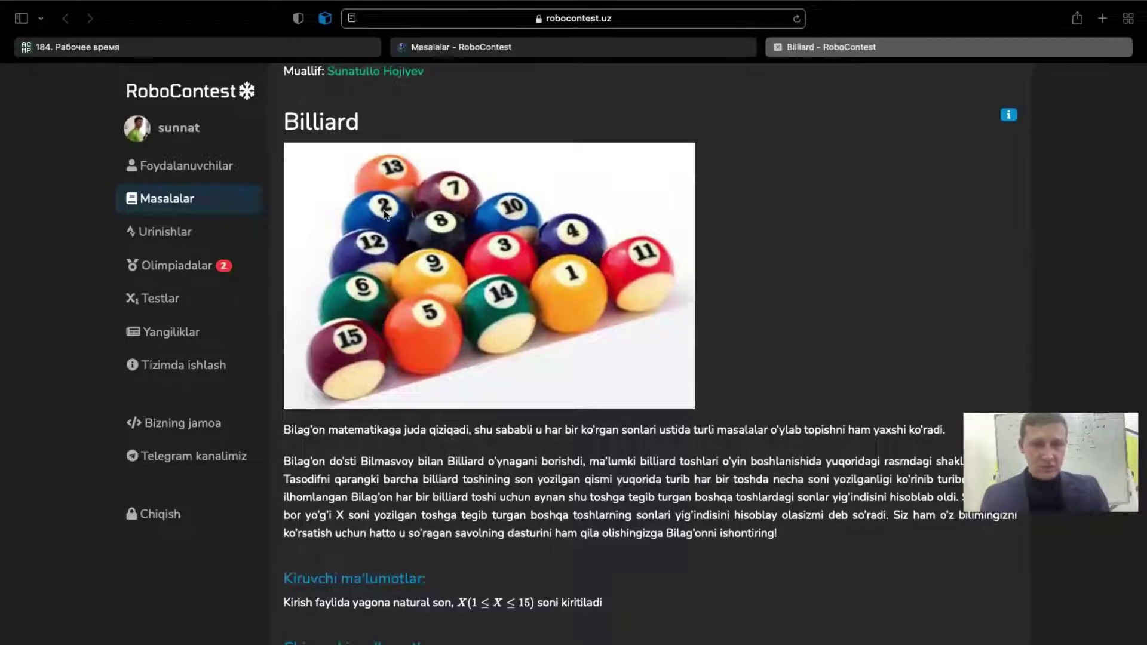
scroll(487, 277, down, 10)
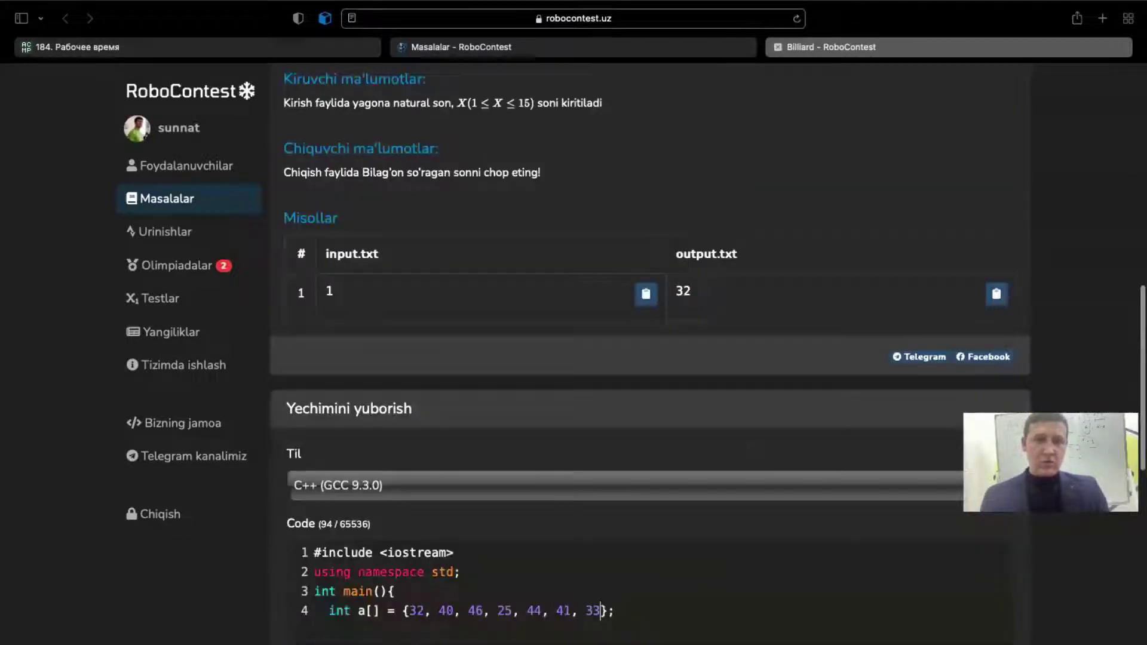
scroll(574, 359, up, 10)
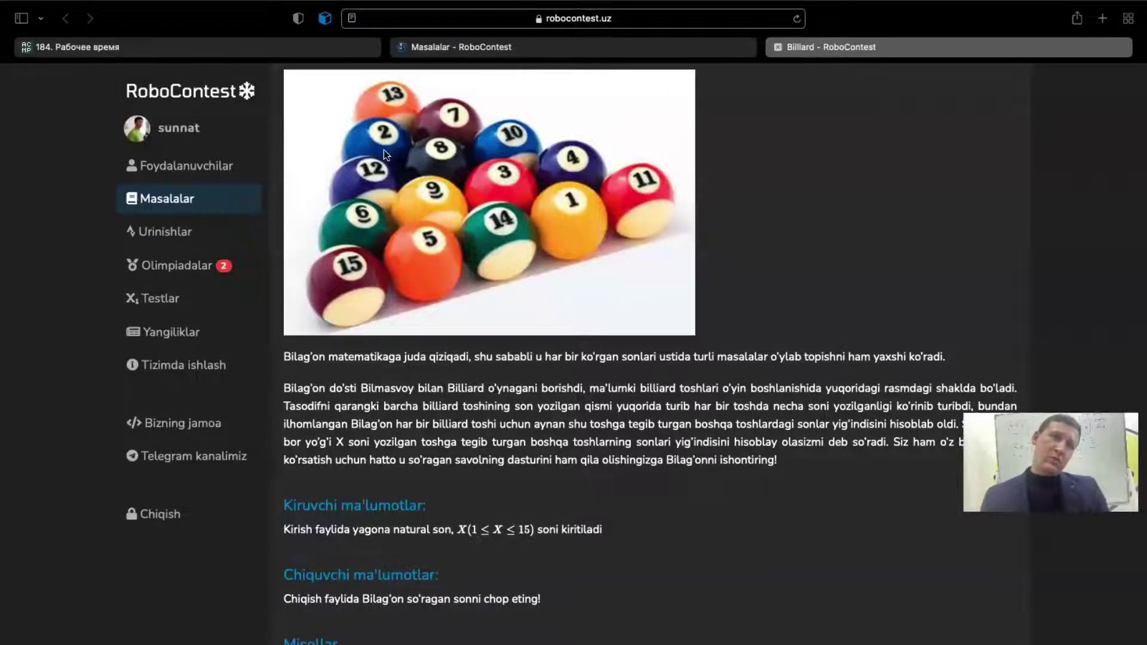
scroll(384, 150, down, 10)
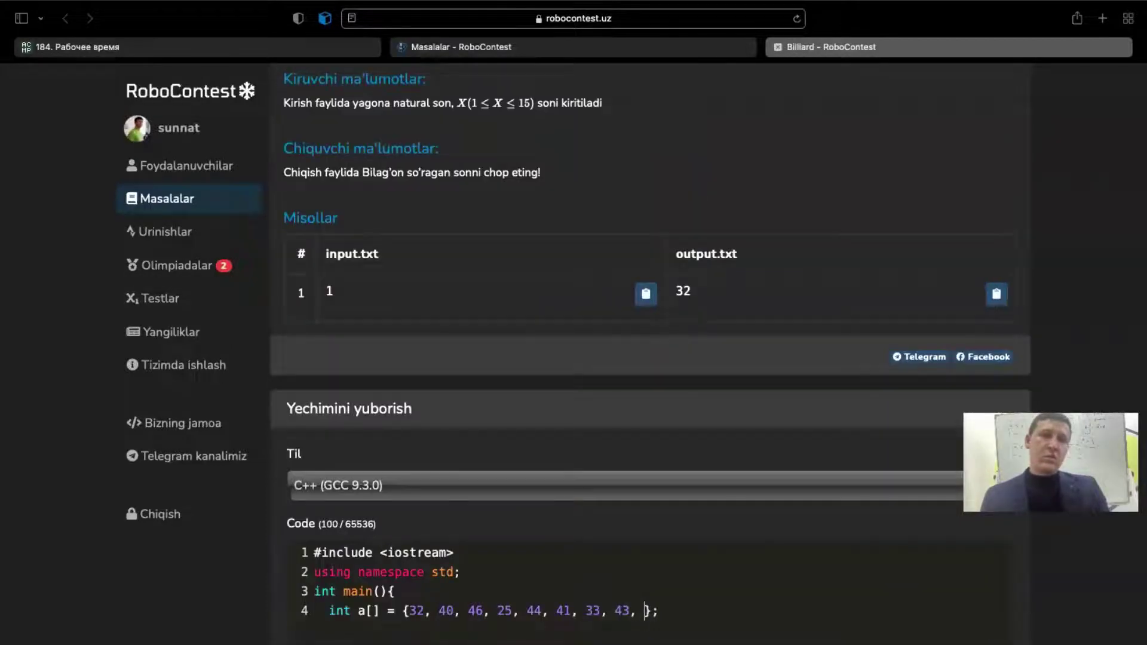
scroll(384, 149, up, 2)
scroll(573, 323, up, 6)
scroll(574, 323, up, 4)
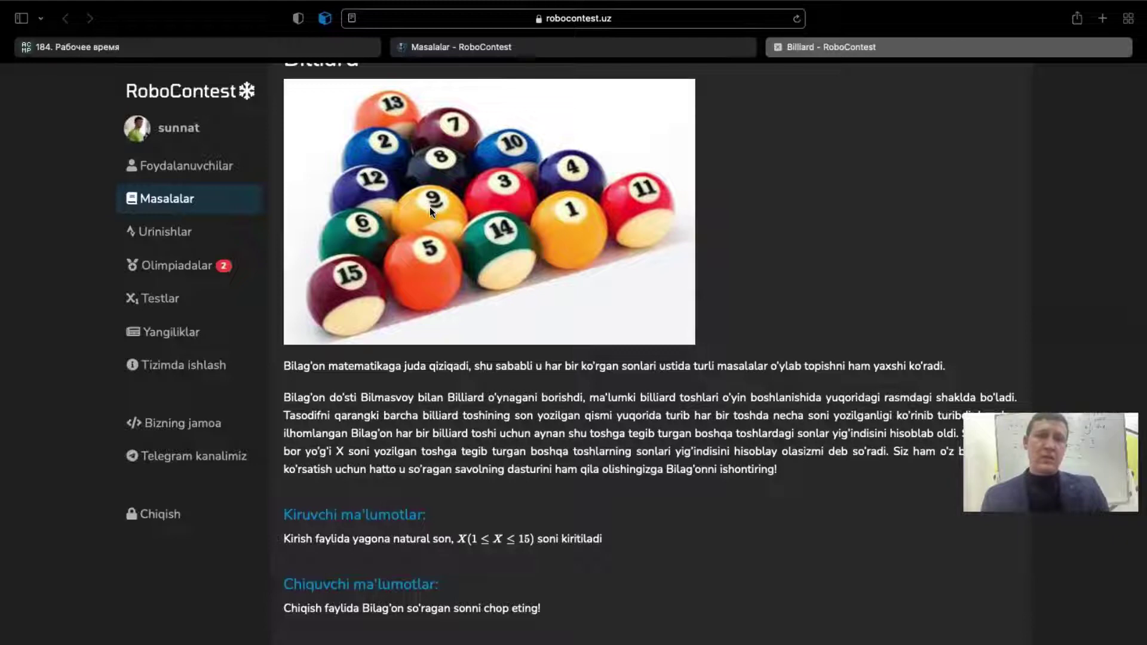
scroll(429, 206, down, 10)
scroll(430, 207, up, 2)
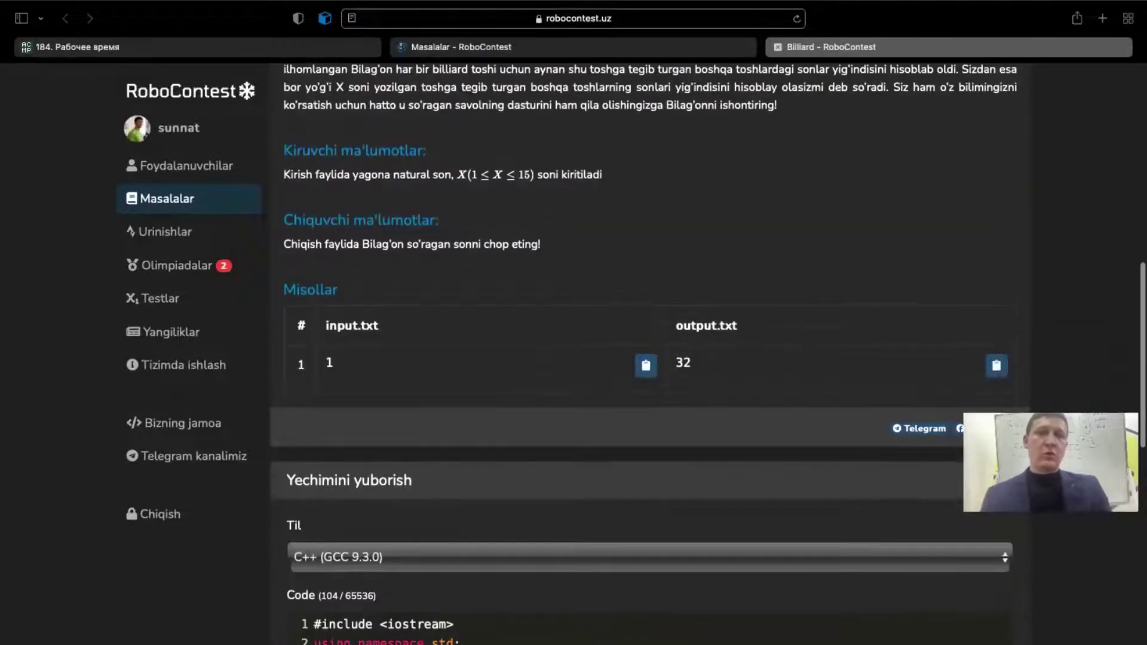
scroll(429, 208, up, 5)
scroll(429, 208, up, 3)
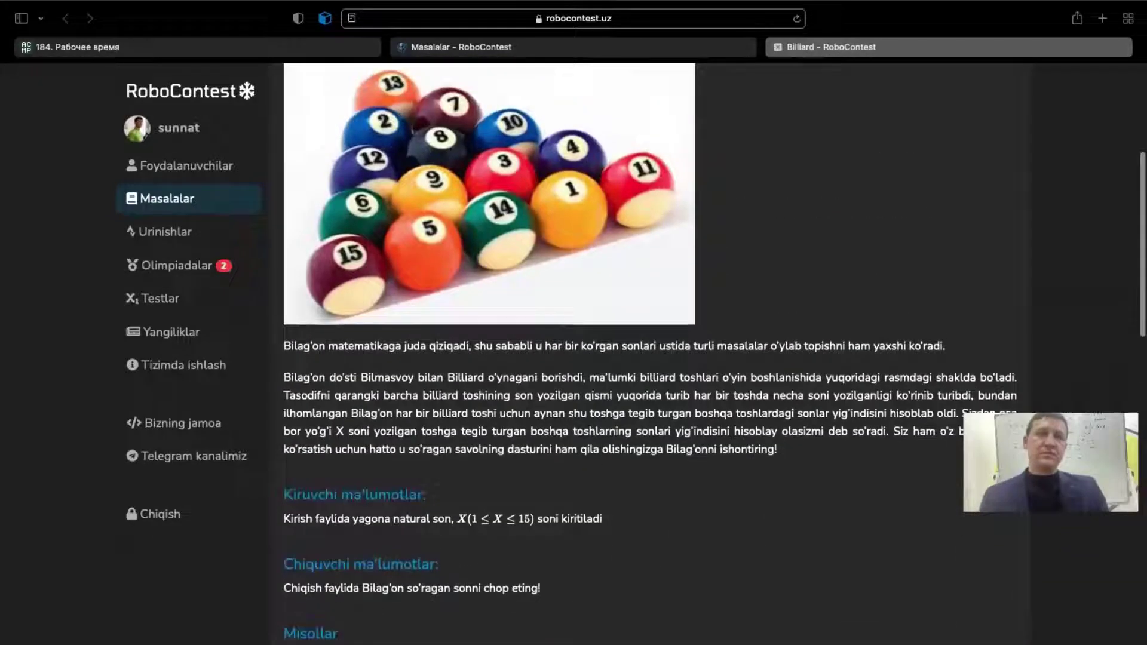
scroll(441, 141, up, 1)
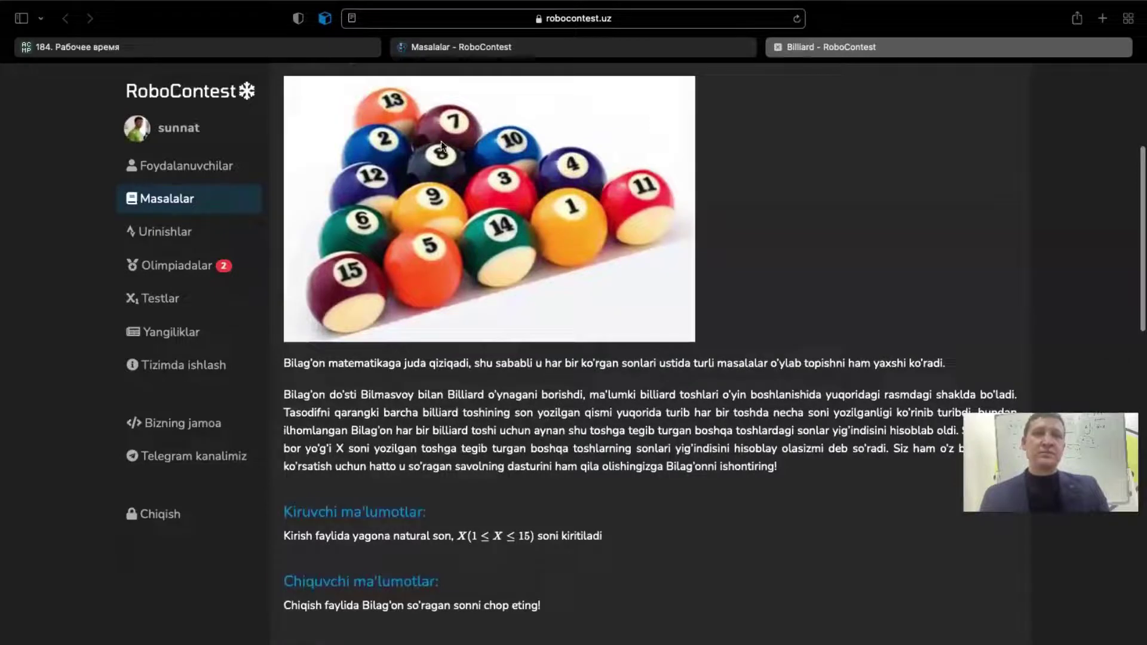
scroll(546, 243, down, 8)
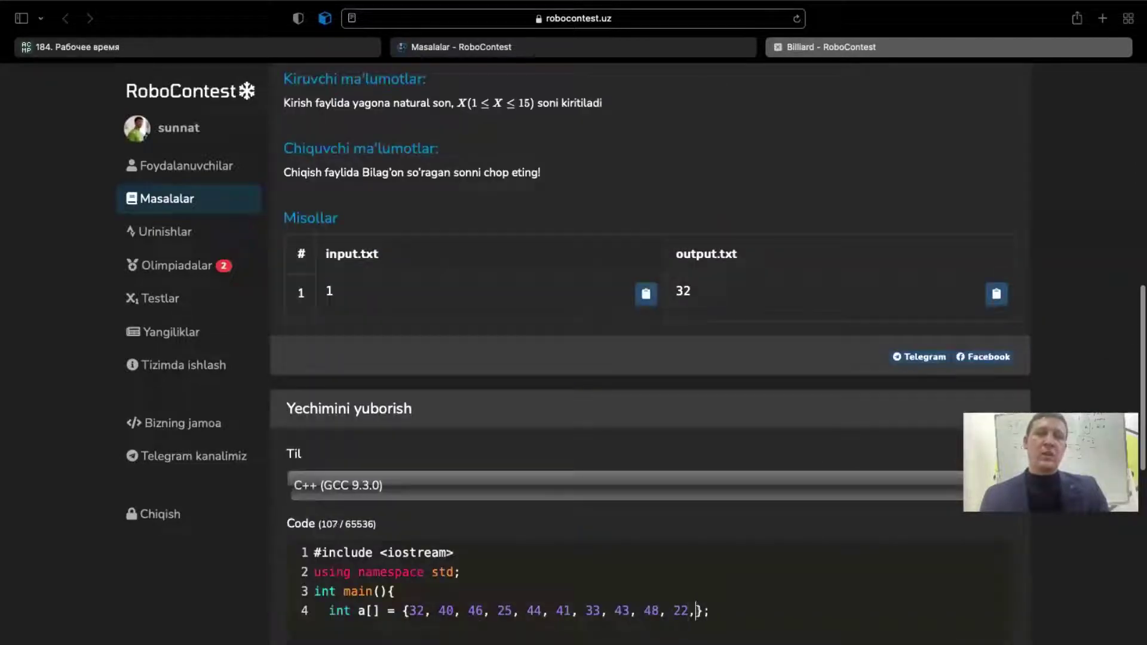
scroll(546, 268, up, 6)
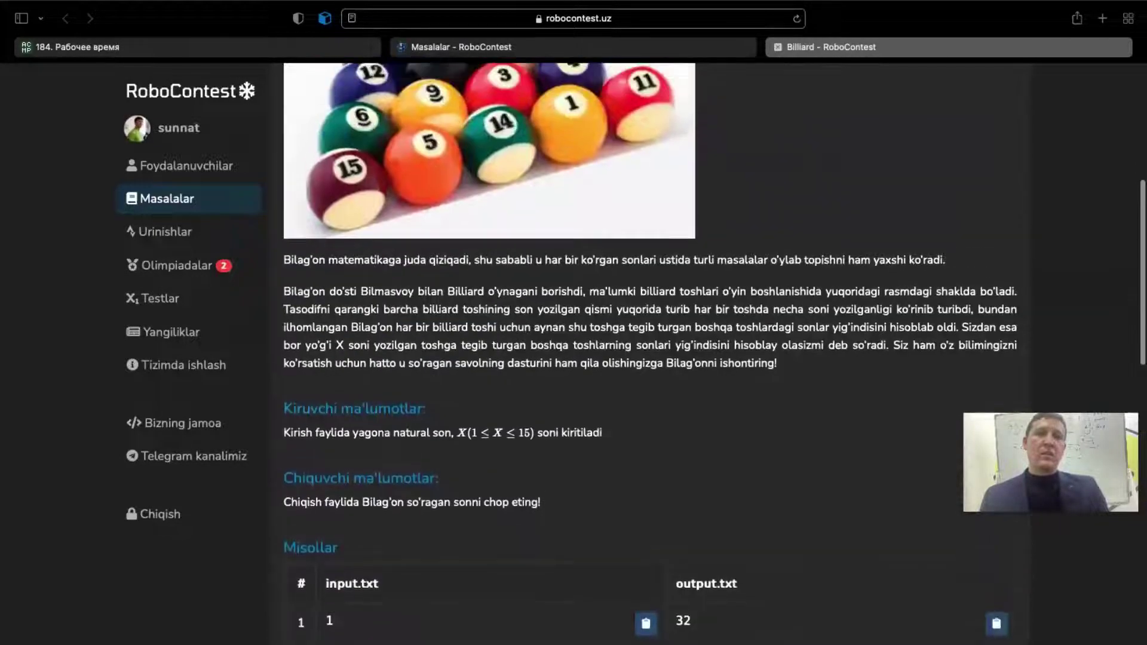
scroll(546, 269, up, 2)
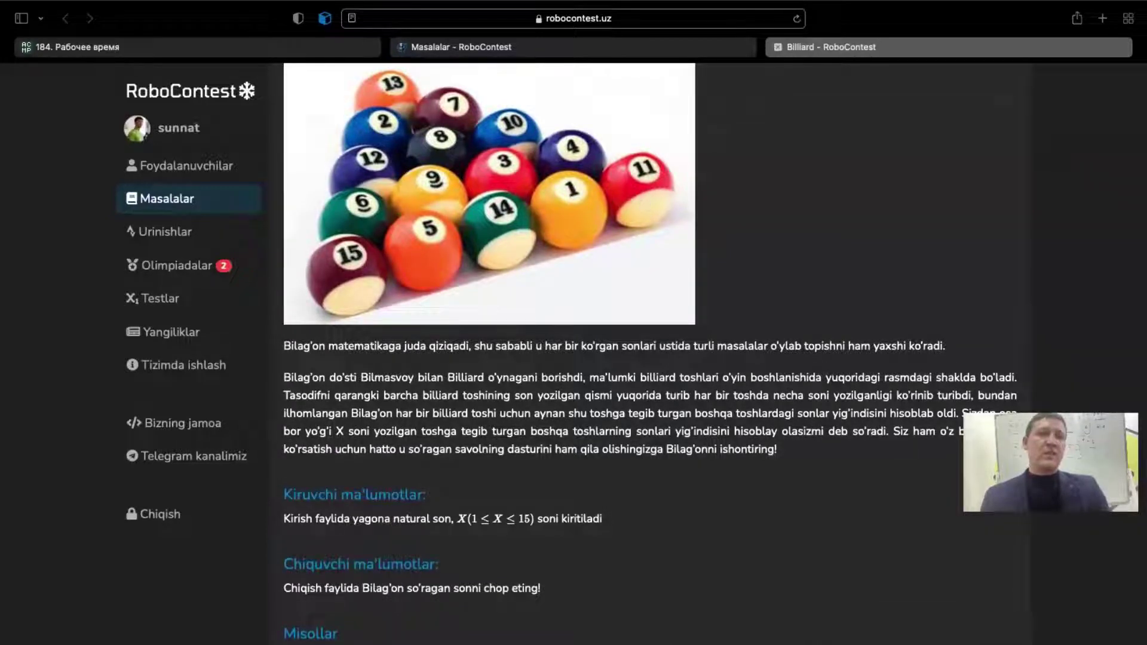
scroll(642, 198, down, 8)
scroll(642, 198, up, 4)
scroll(642, 269, up, 6)
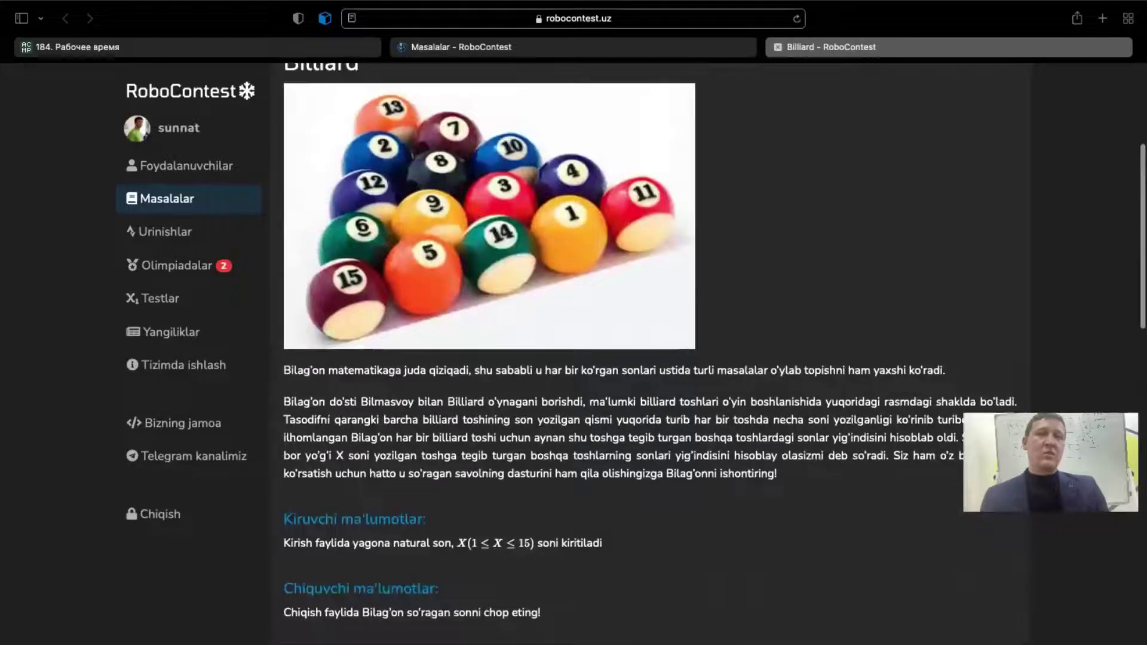
scroll(641, 269, up, 1)
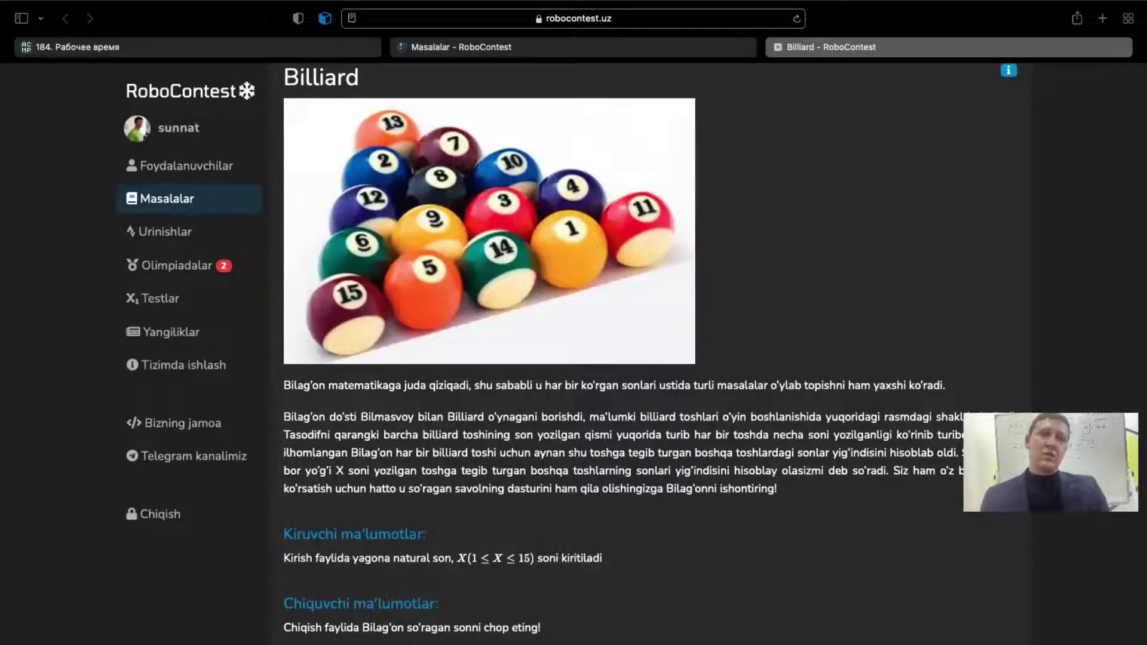
scroll(642, 268, down, 5)
text(25,)
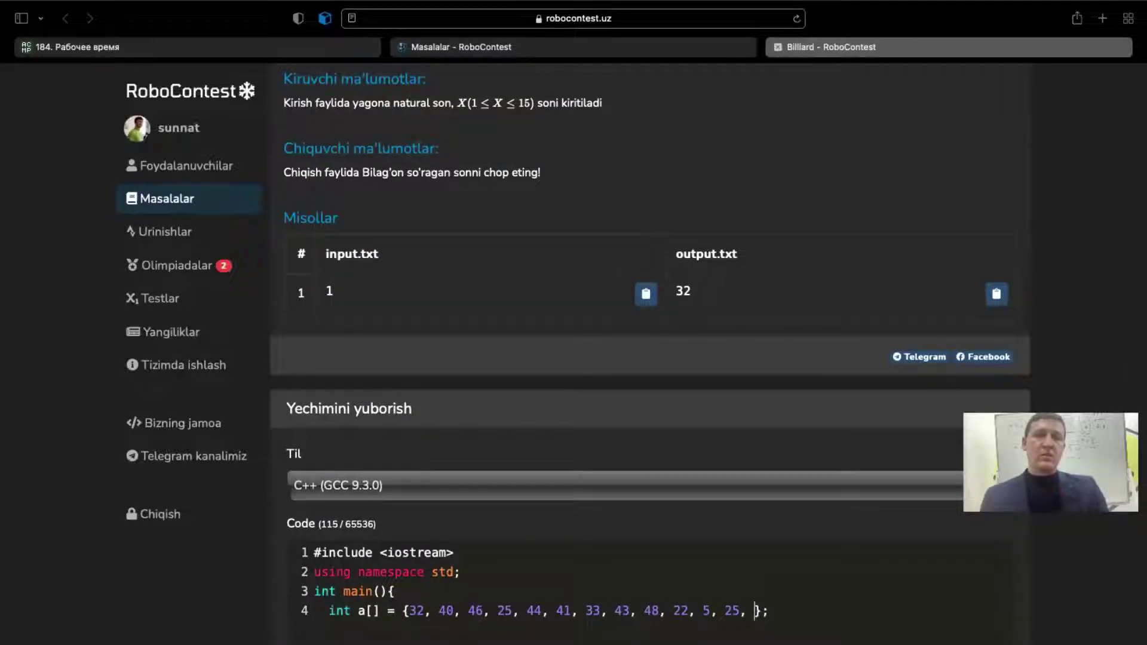
scroll(642, 358, up, 2)
scroll(641, 359, down, 1)
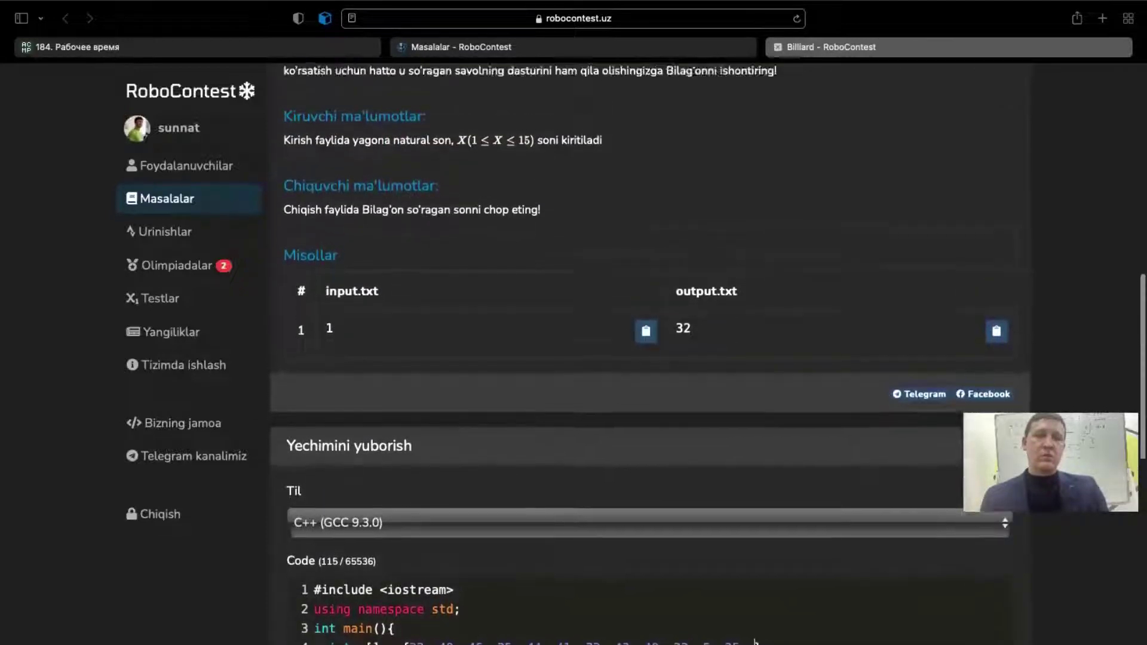
scroll(642, 358, up, 3)
scroll(642, 359, up, 3)
scroll(642, 358, up, 2)
scroll(642, 359, up, 2)
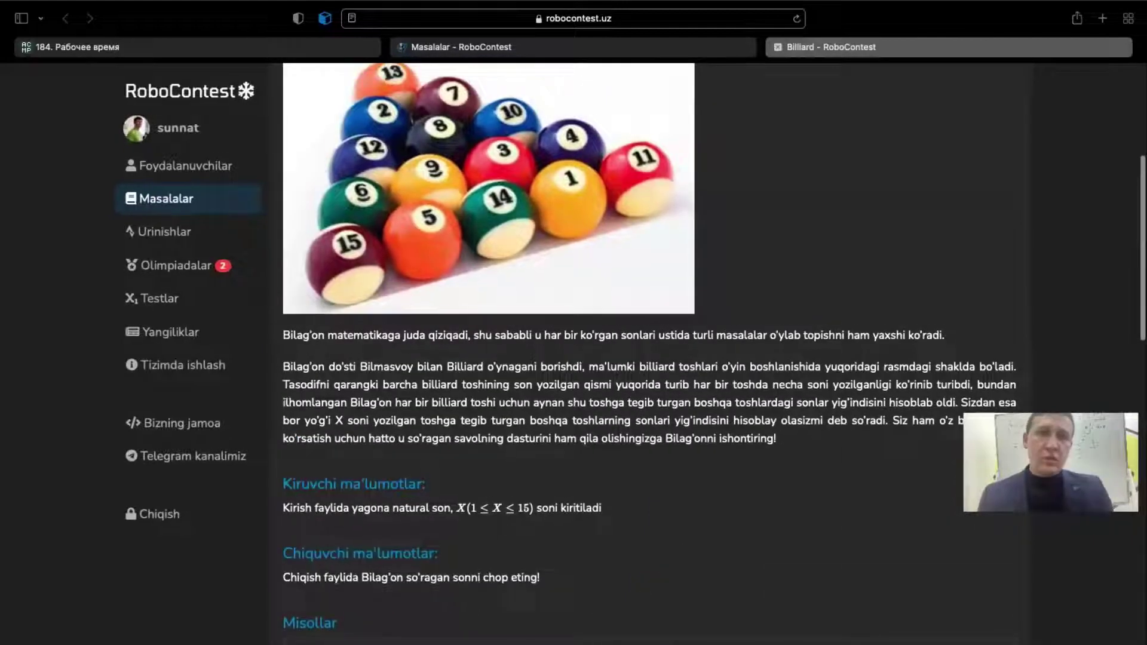
scroll(554, 179, down, 1)
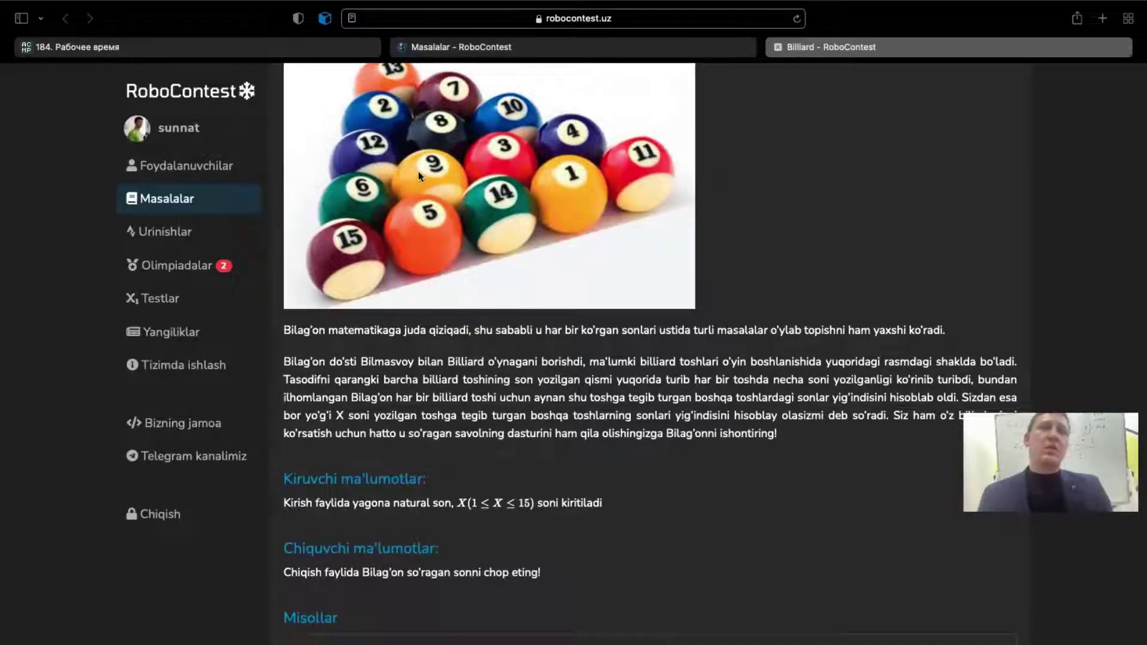
scroll(503, 200, up, 2)
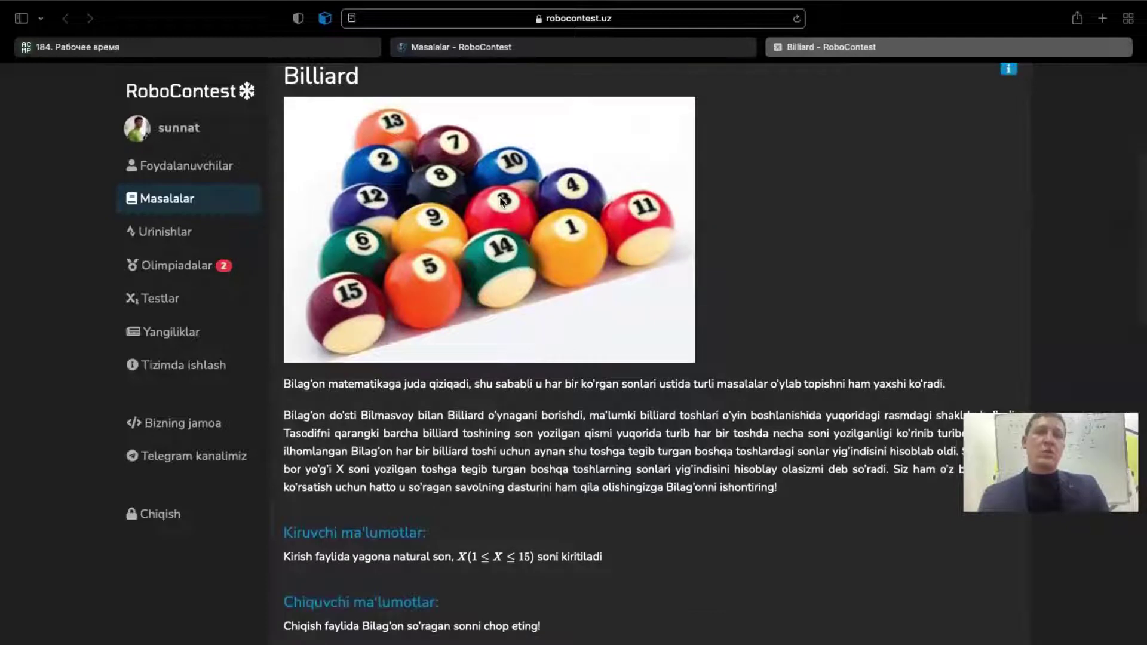
scroll(503, 202, down, 10)
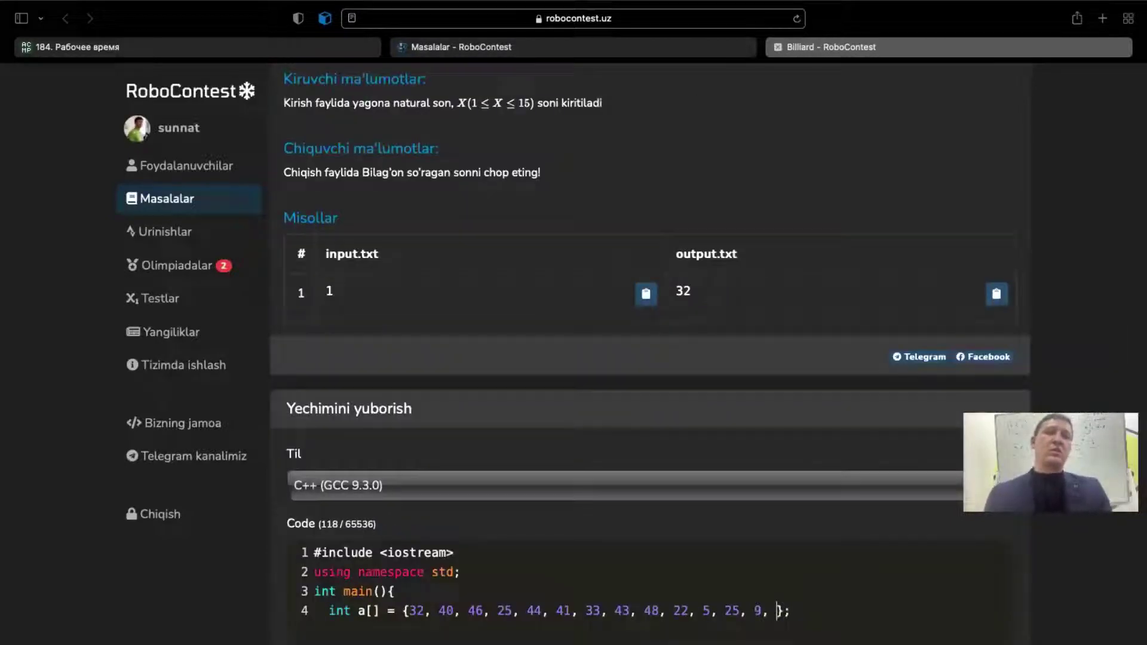
scroll(502, 269, up, 8)
scroll(502, 269, up, 4)
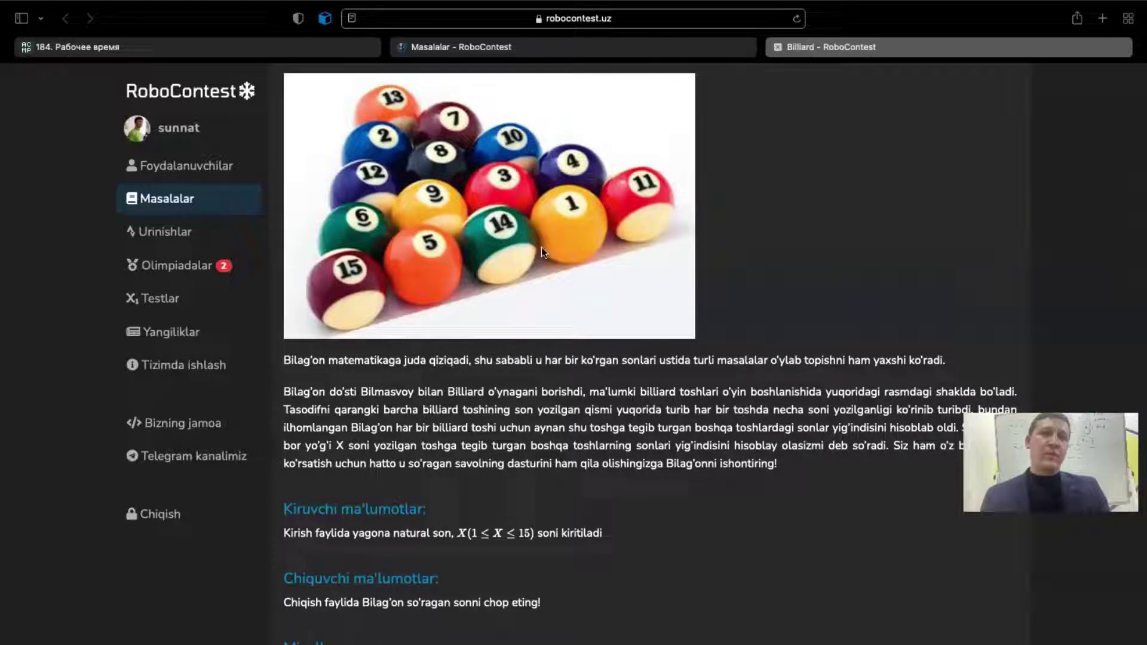
scroll(510, 311, down, 10)
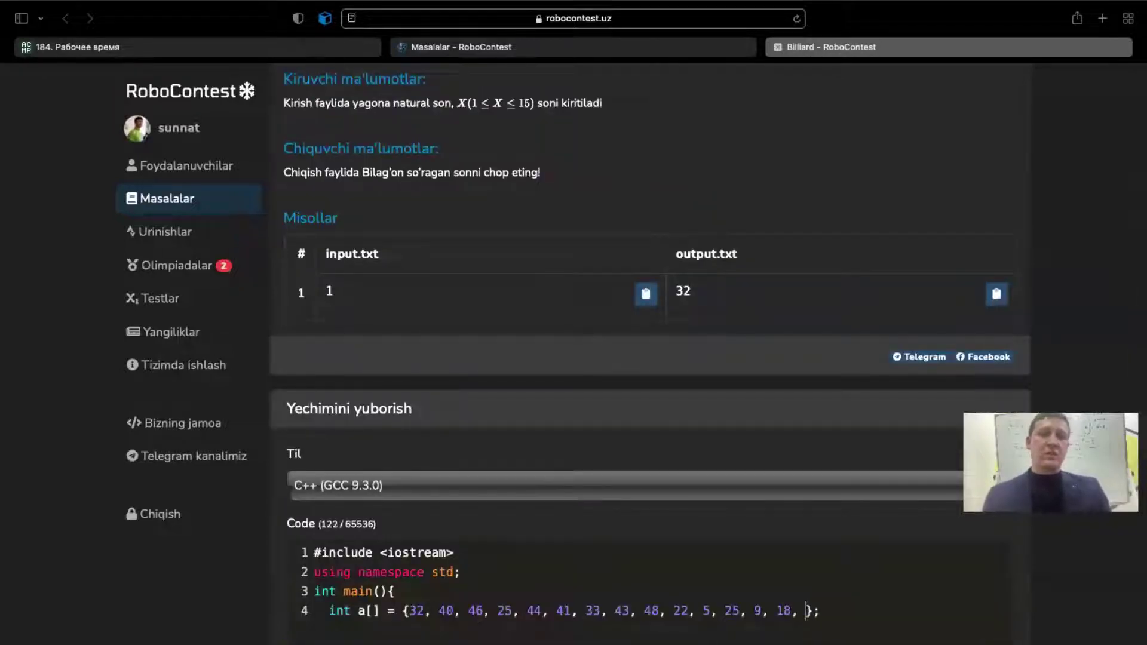
scroll(573, 358, up, 10)
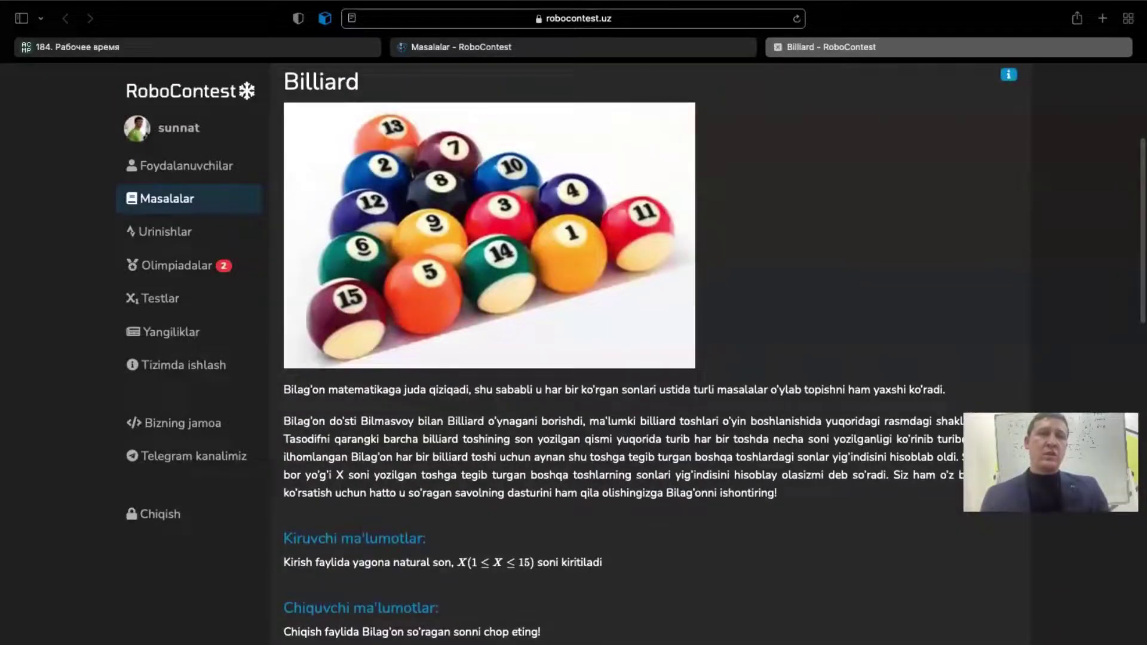
scroll(573, 359, down, 10)
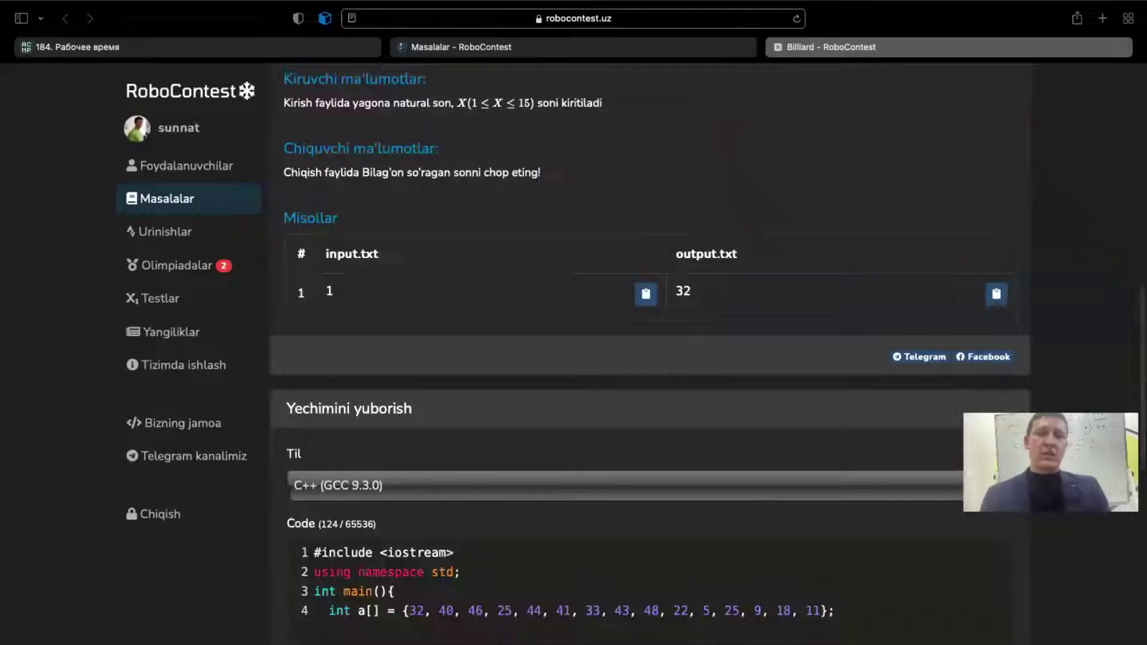
scroll(574, 358, down, 2)
Add int n; cin >> n; cout << a[n-1]; return 0; and main's closing brace, then submit
key(Return)
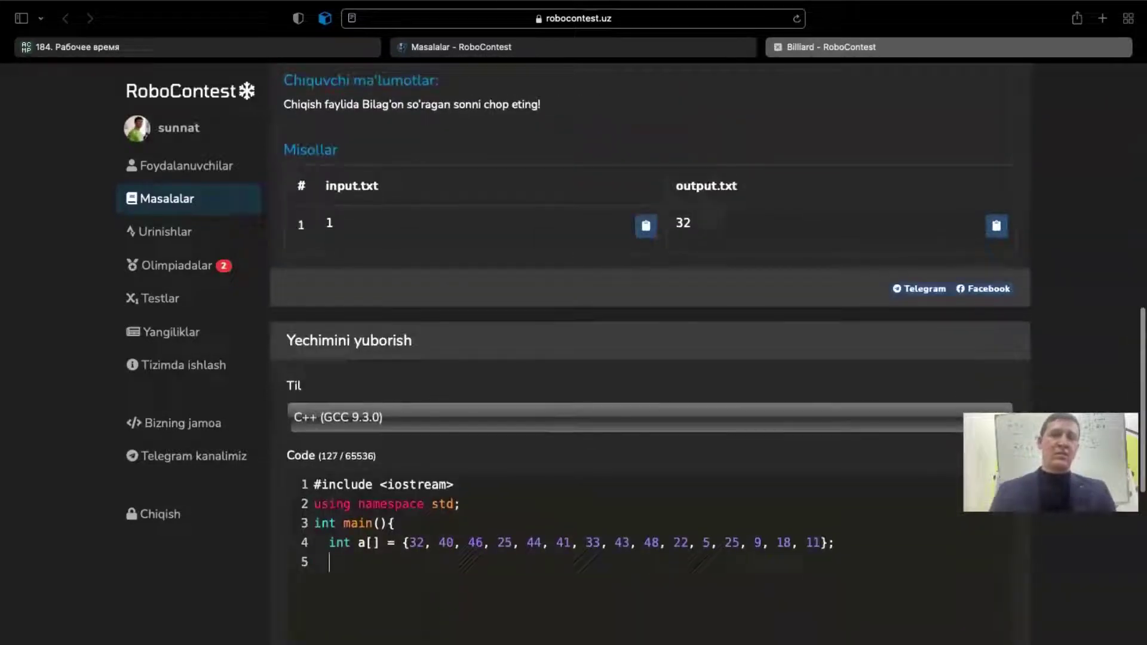
text(int n;)
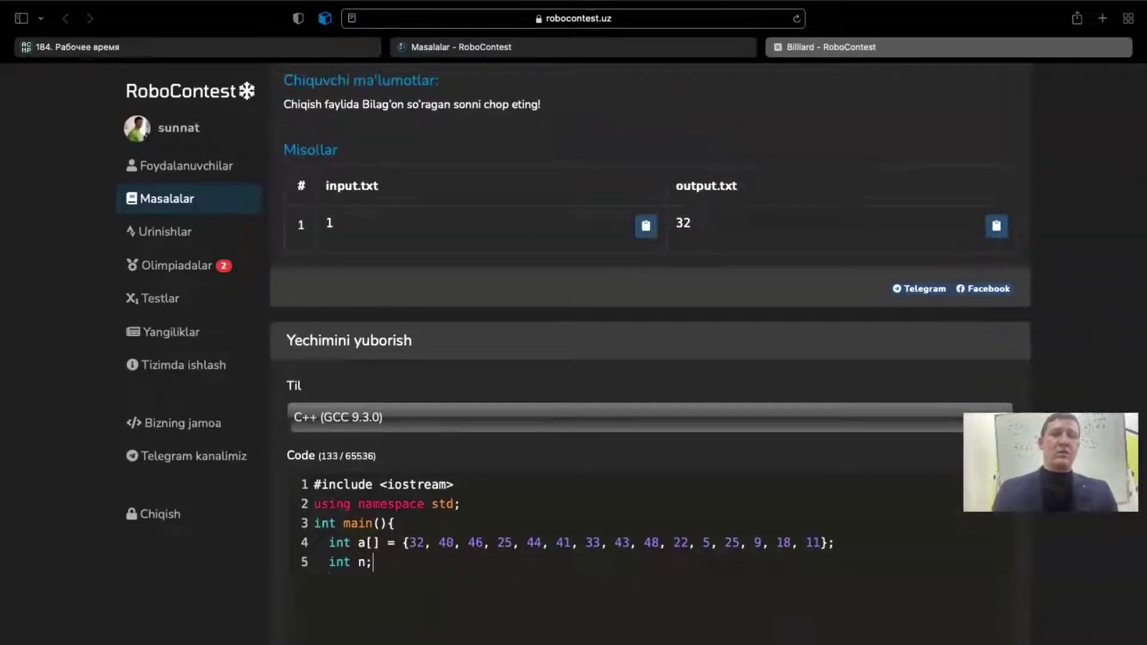
text(   cin >> n;)
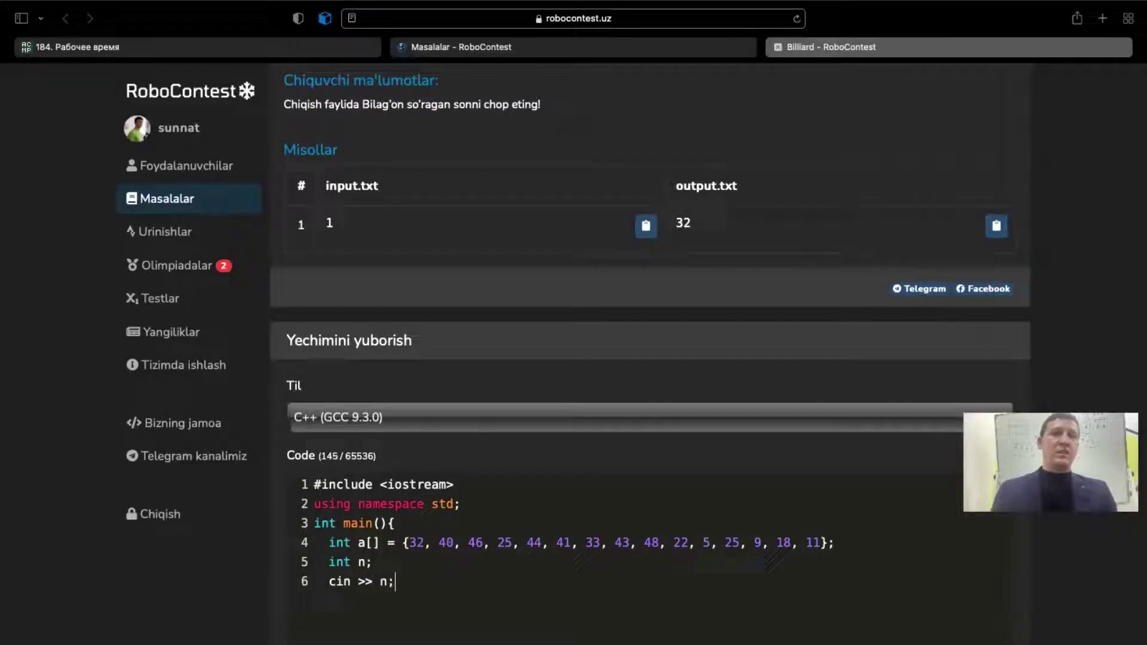
key(Return)
text(cout << )
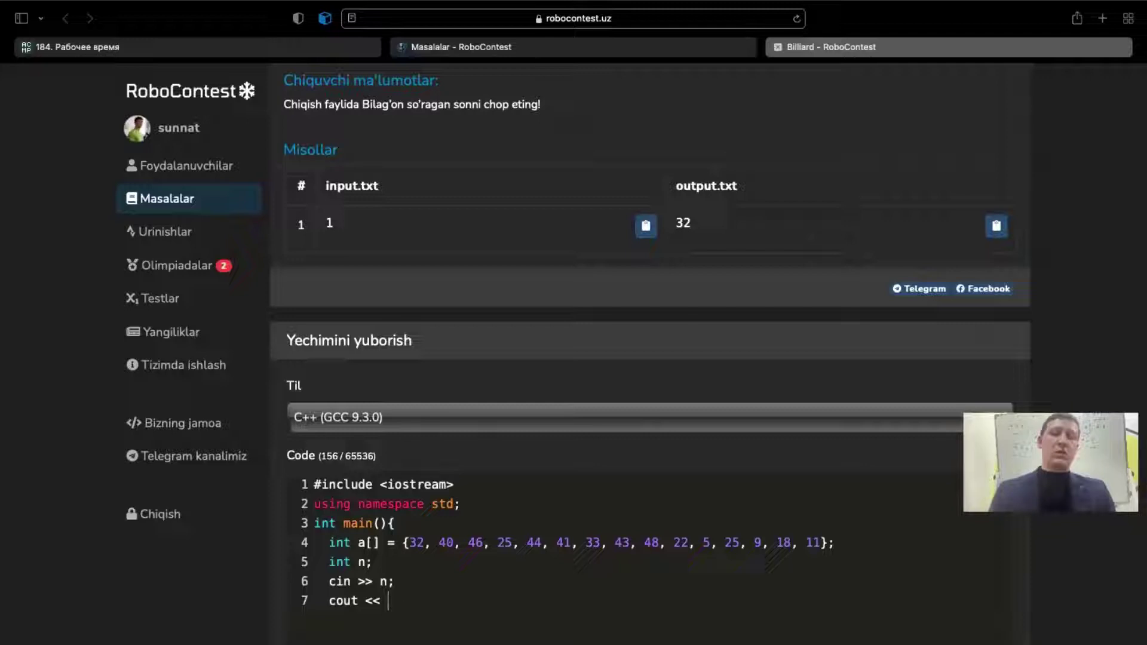
text(a[n-1])
key(Return)
text(return 0;)
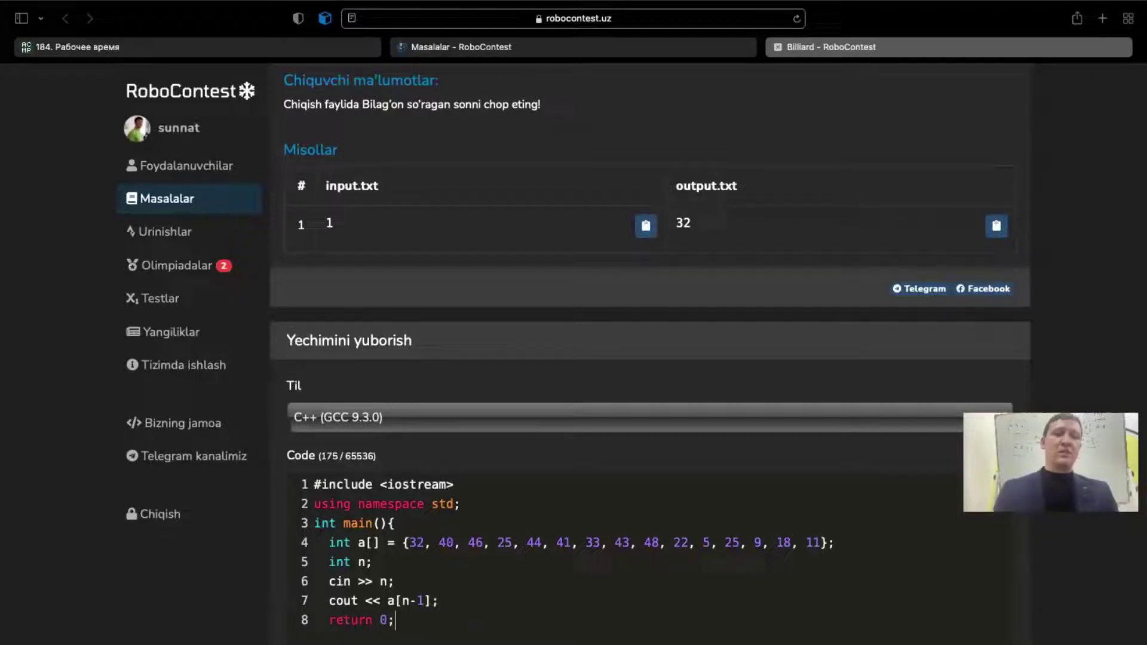
key(Return)
text(})
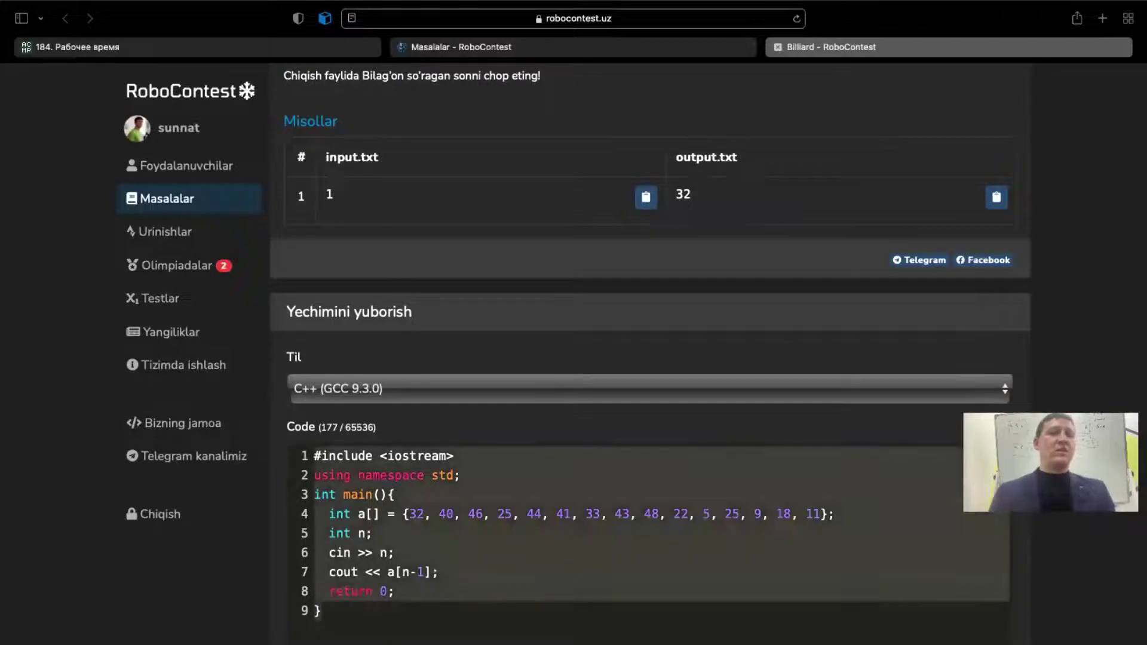
scroll(573, 449, down, 3)
scroll(573, 448, down, 2)
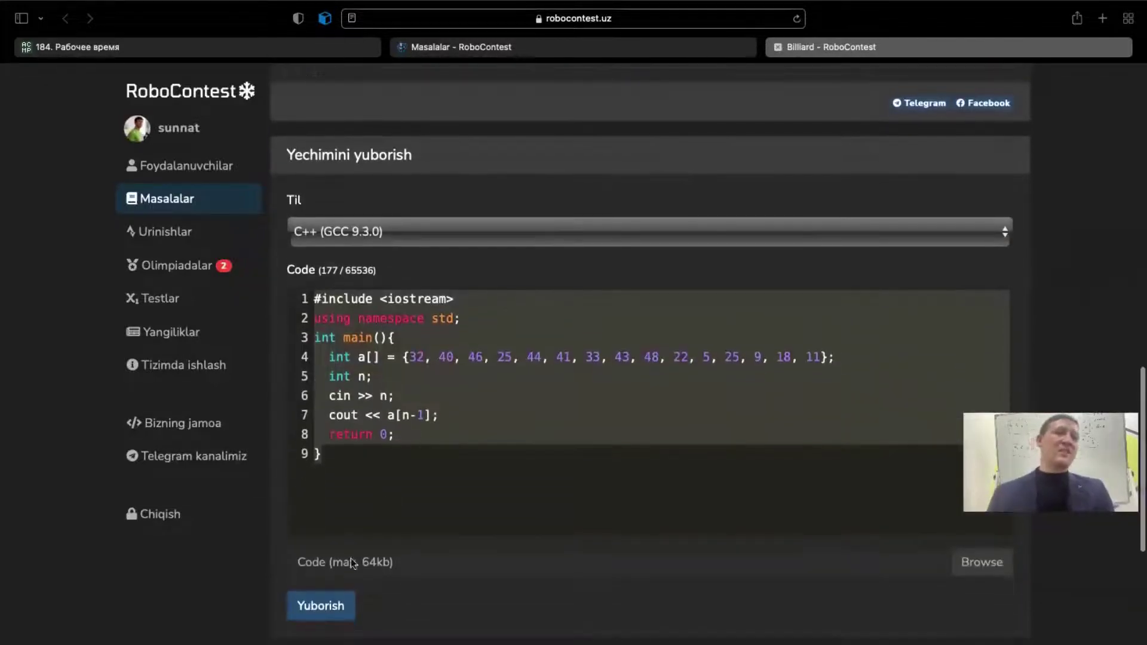
click(321, 605)
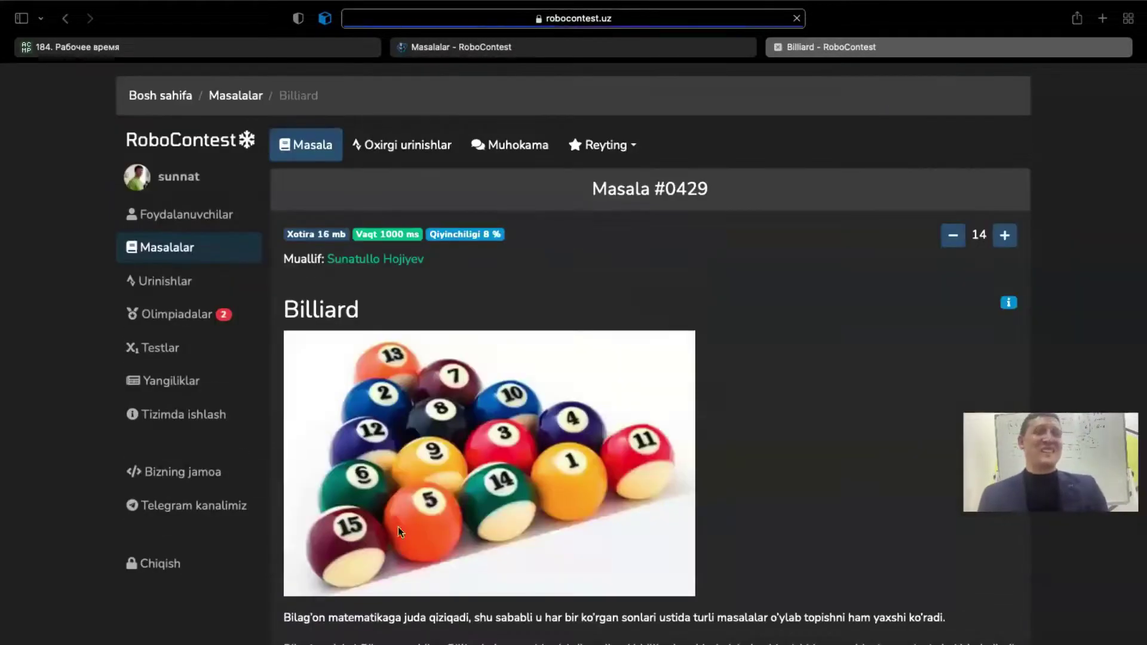
scroll(479, 499, down, 5)
scroll(480, 498, down, 5)
scroll(479, 499, down, 8)
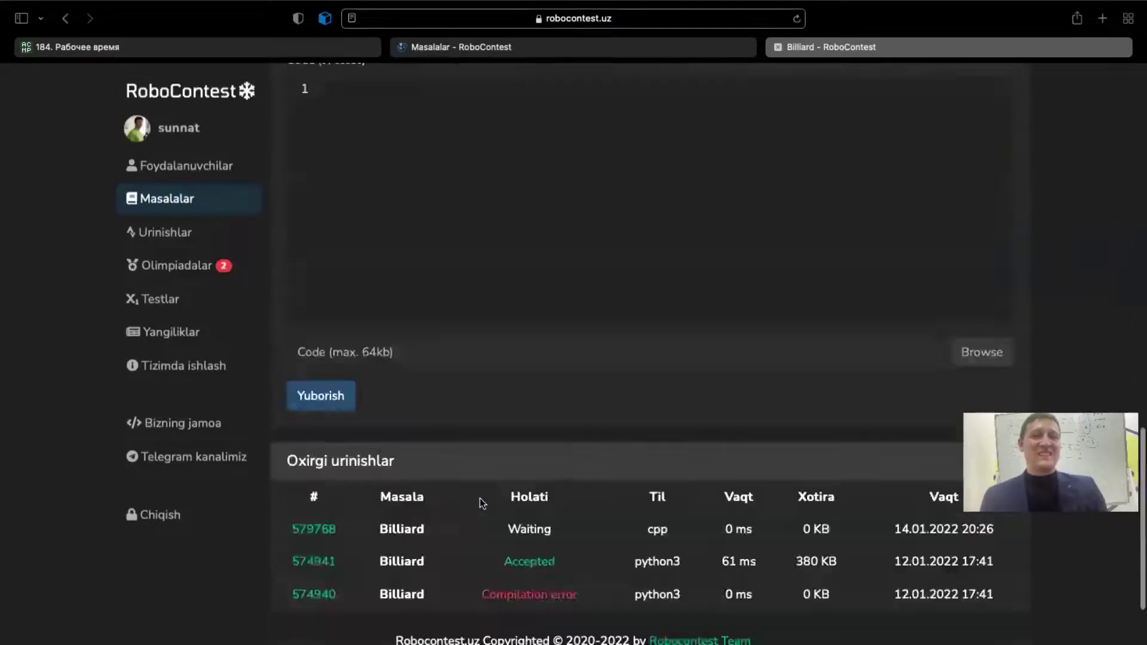
scroll(480, 499, down, 3)
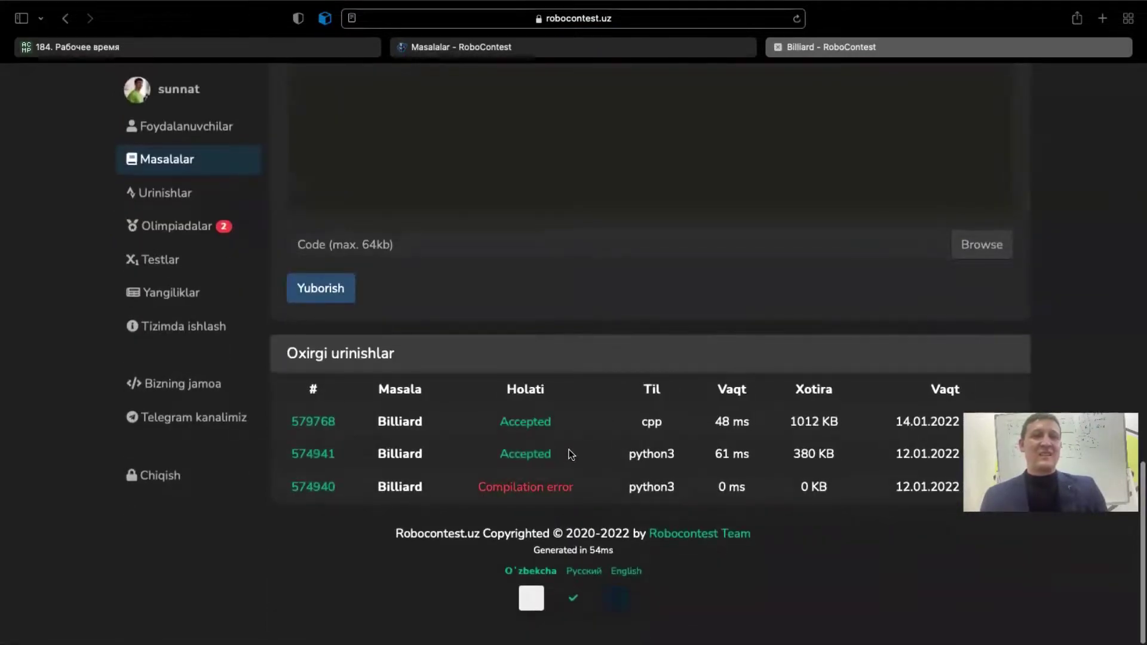